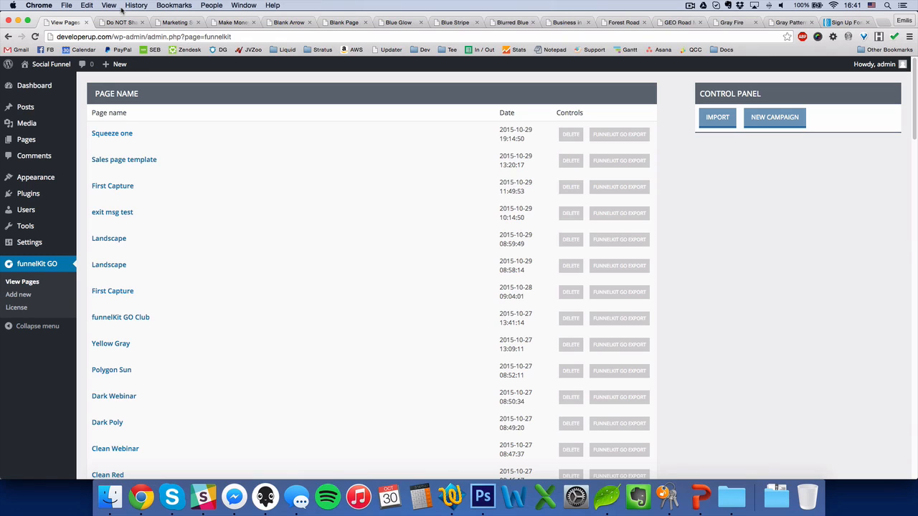
# - Review the example squeeze pages, from the red-arrow buyers list page through the geo map, Blank, Blue, Forest Road and Gray designs
pyautogui.click(118, 22)
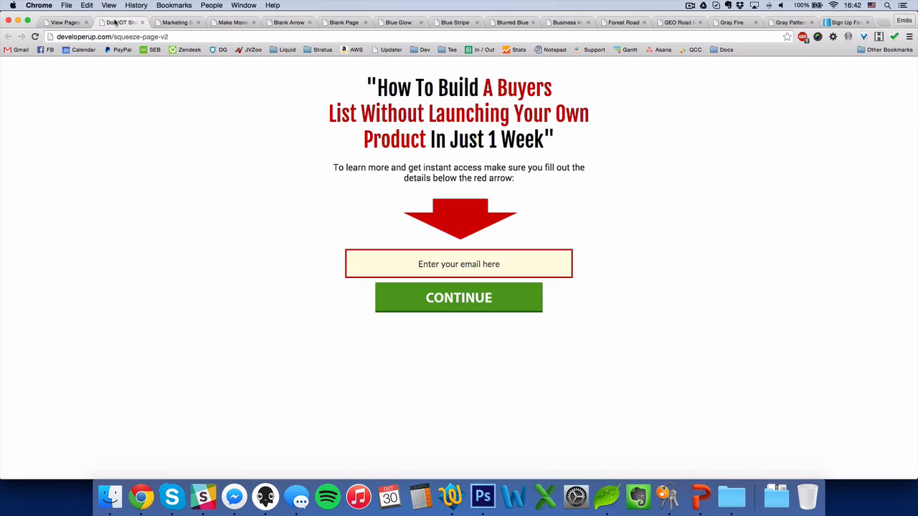
pyautogui.click(173, 23)
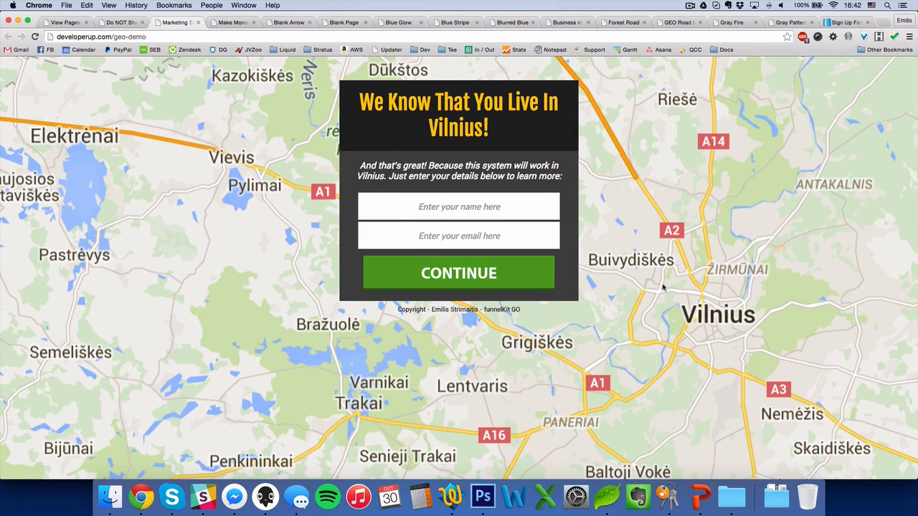
pyautogui.click(238, 24)
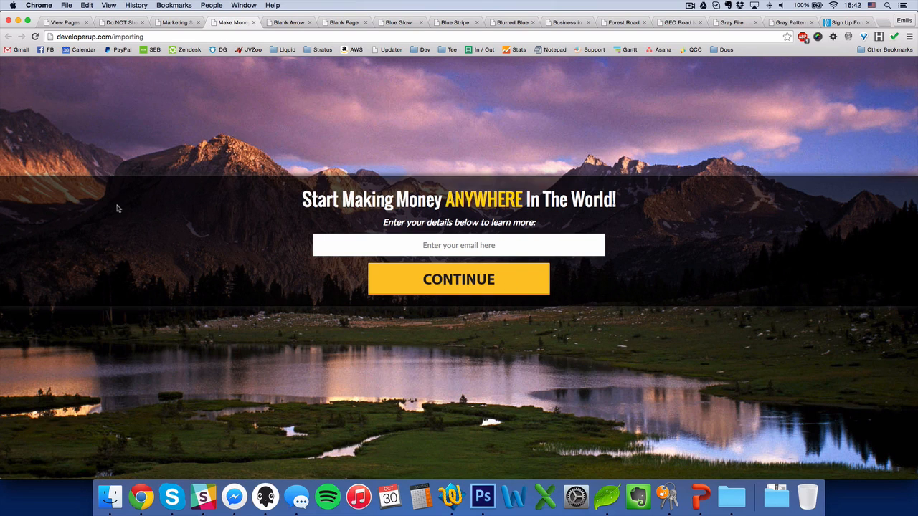
pyautogui.click(291, 22)
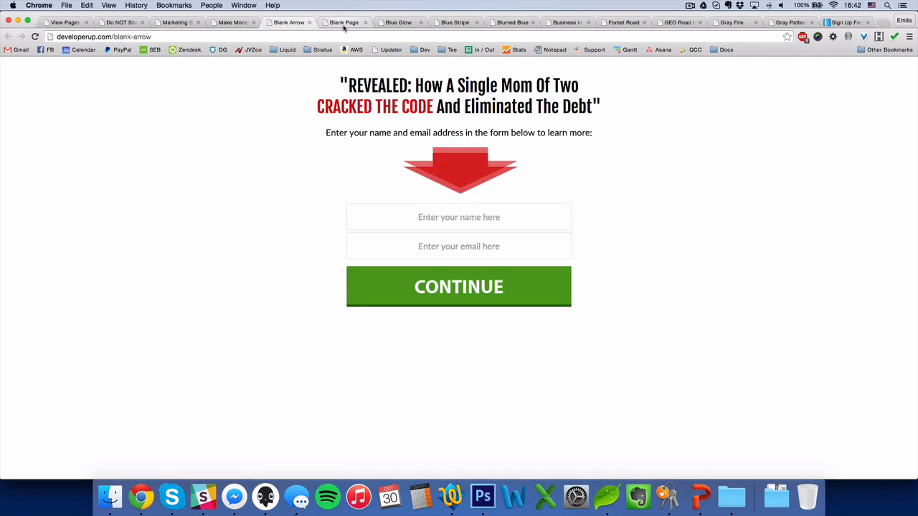
pyautogui.click(345, 24)
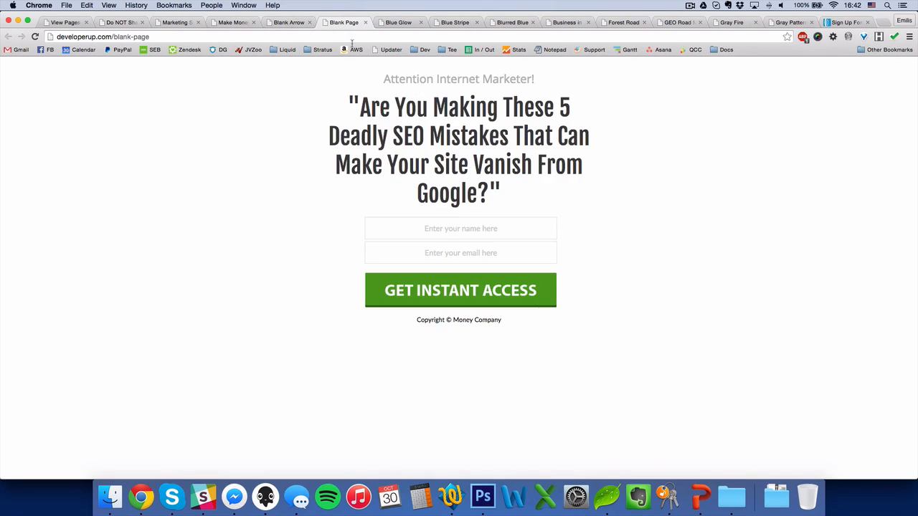
pyautogui.click(401, 23)
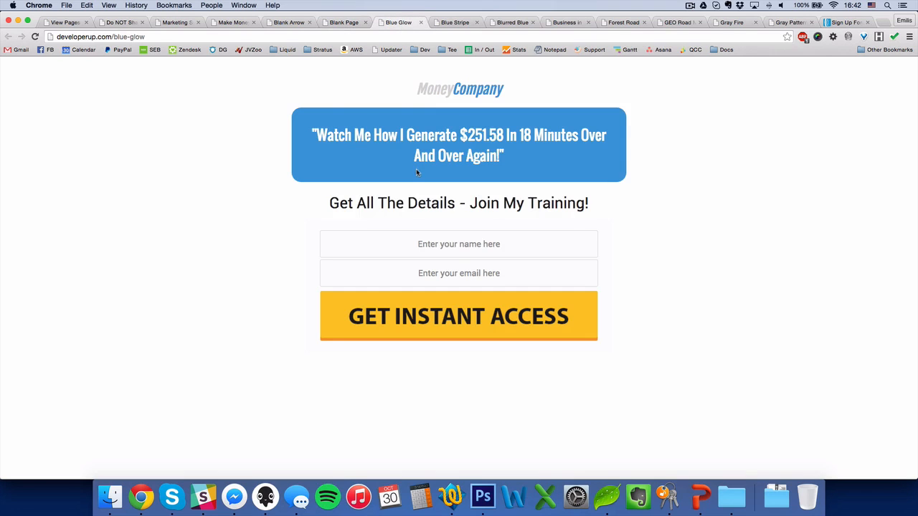
pyautogui.click(459, 25)
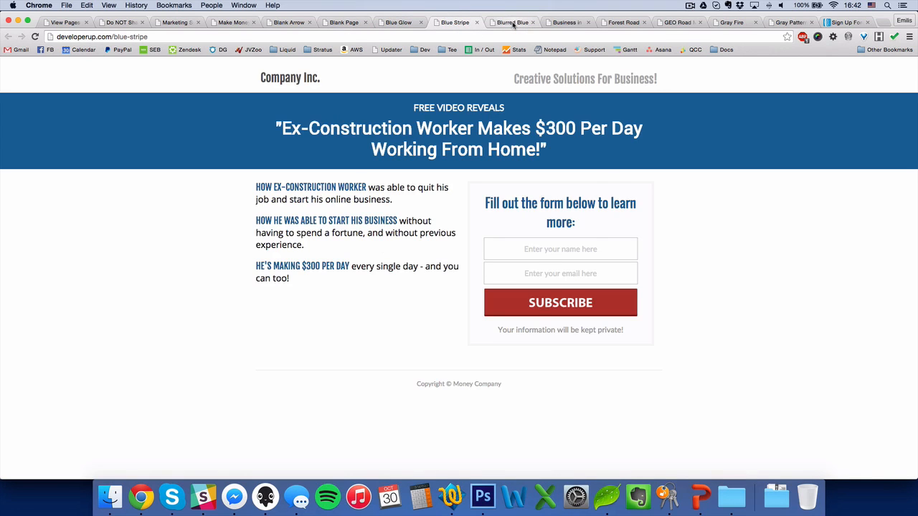
pyautogui.click(514, 24)
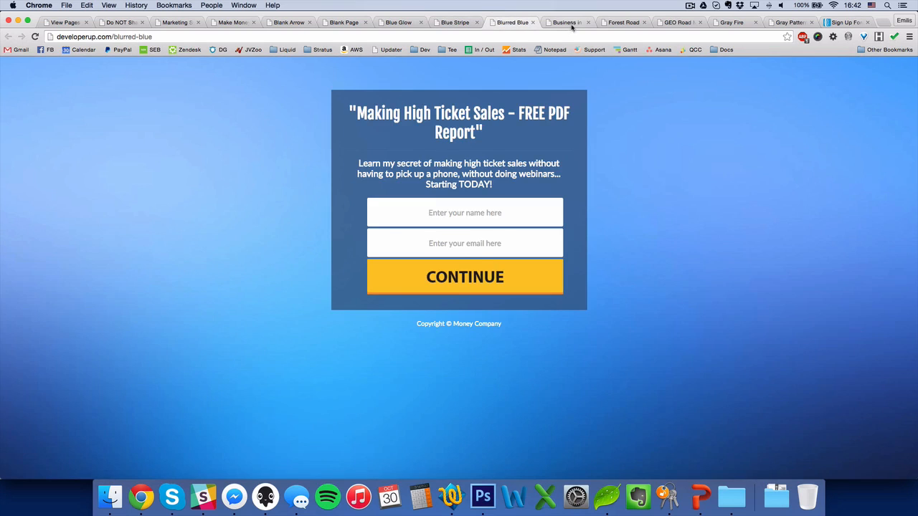
pyautogui.click(573, 24)
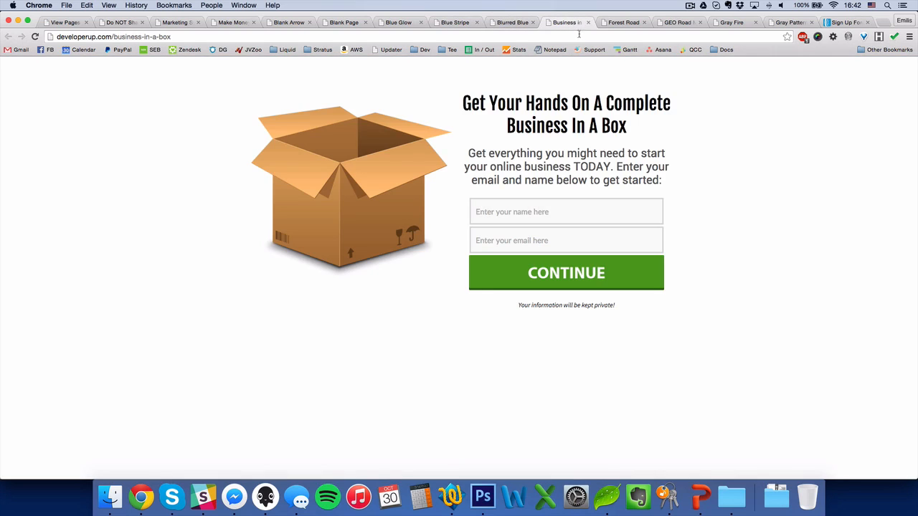
pyautogui.click(626, 24)
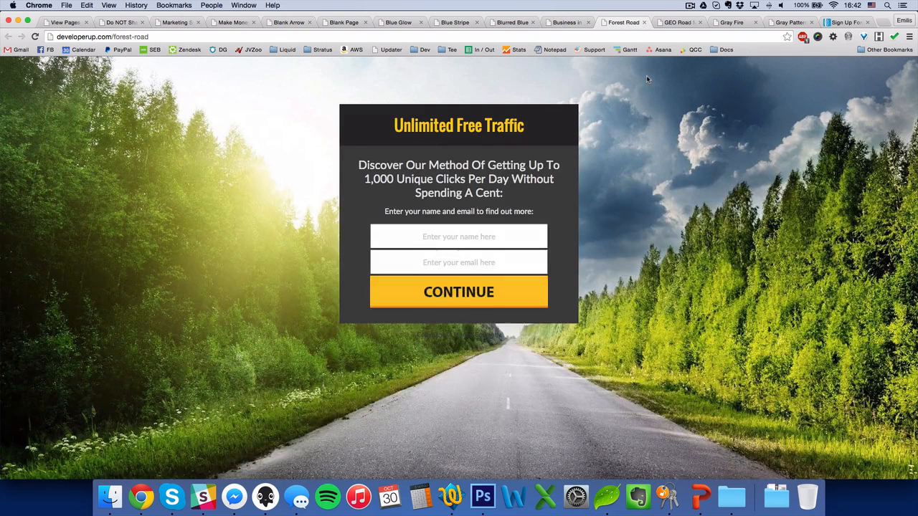
pyautogui.click(677, 24)
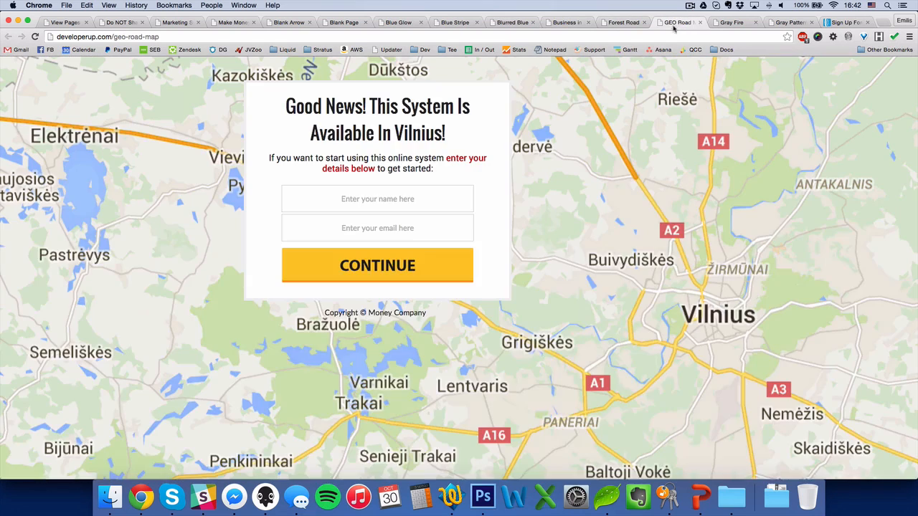
pyautogui.click(732, 23)
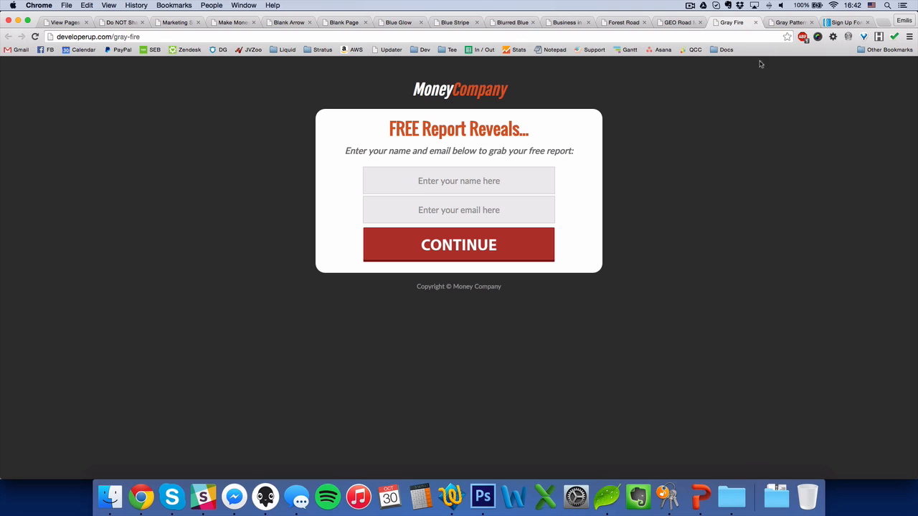
pyautogui.click(789, 23)
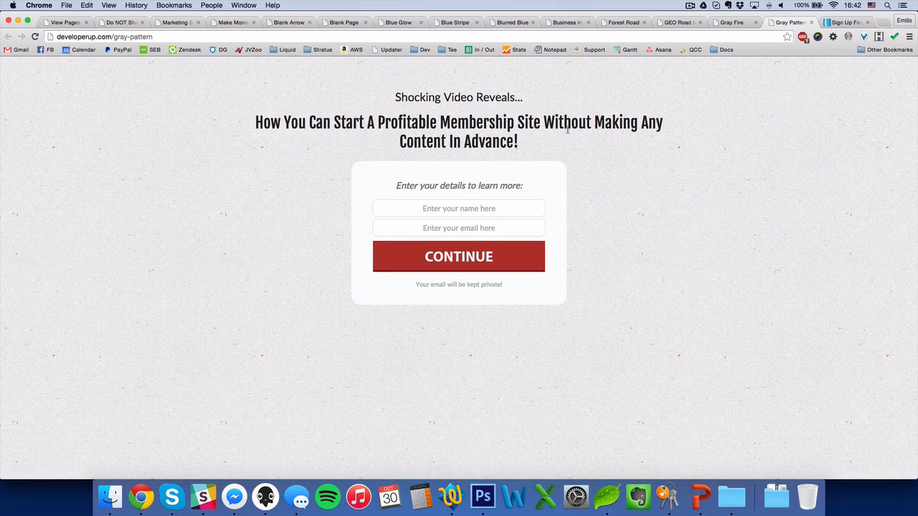
# - Create a new funnelKit GO campaign with the Satellite and road view background and save it as "GEO Demo"
pyautogui.click(65, 24)
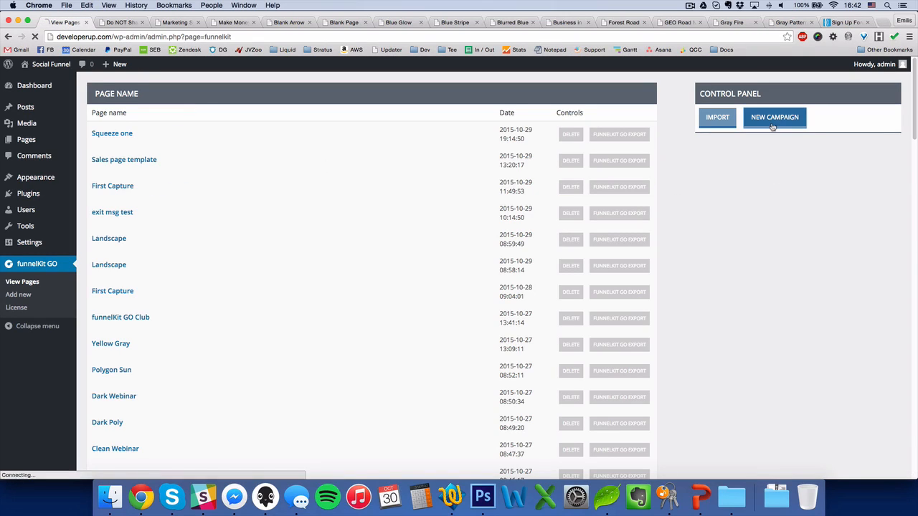
pyautogui.click(773, 126)
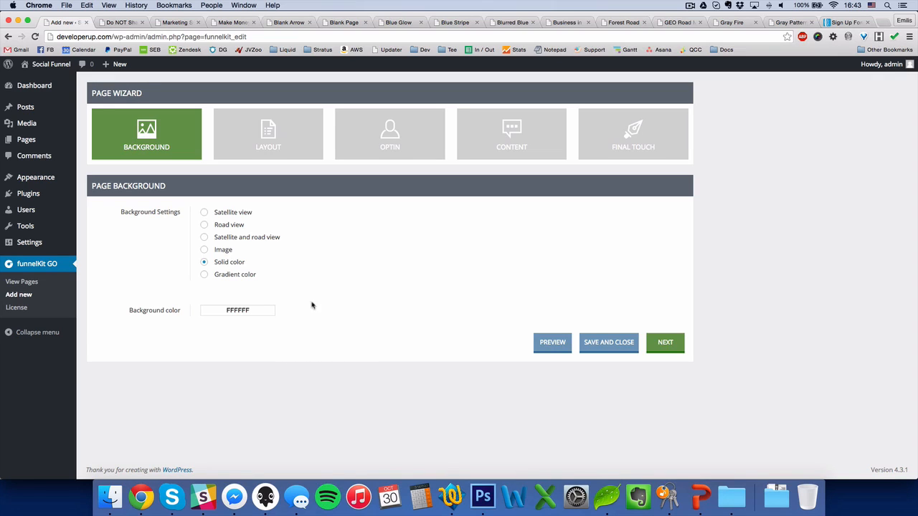
pyautogui.click(251, 235)
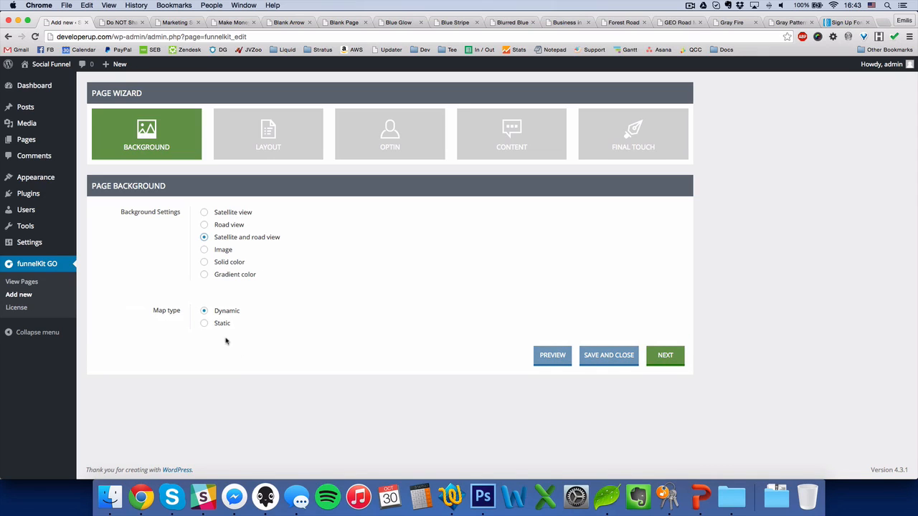
pyautogui.click(598, 360)
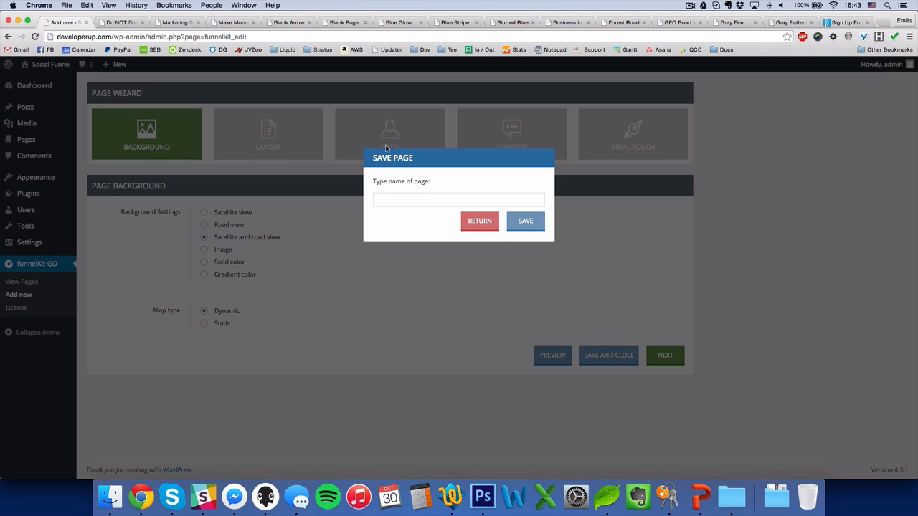
pyautogui.click(409, 199)
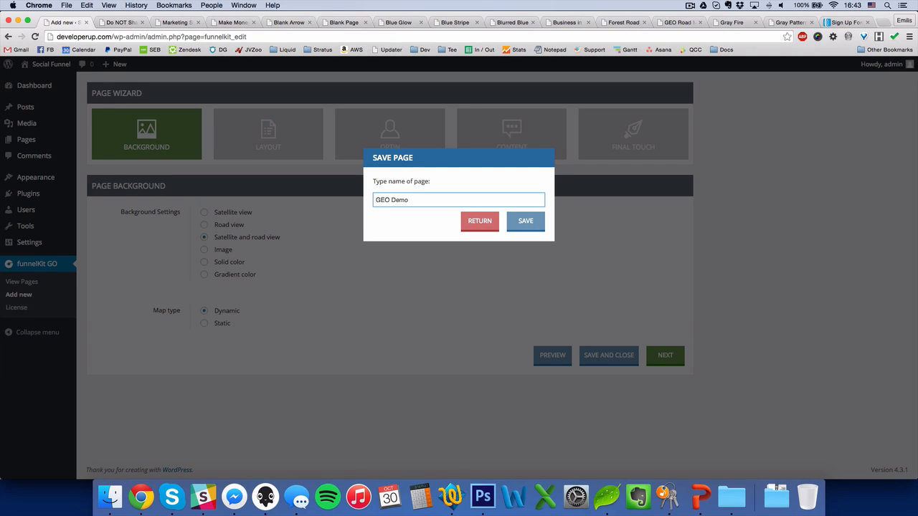
pyautogui.click(530, 219)
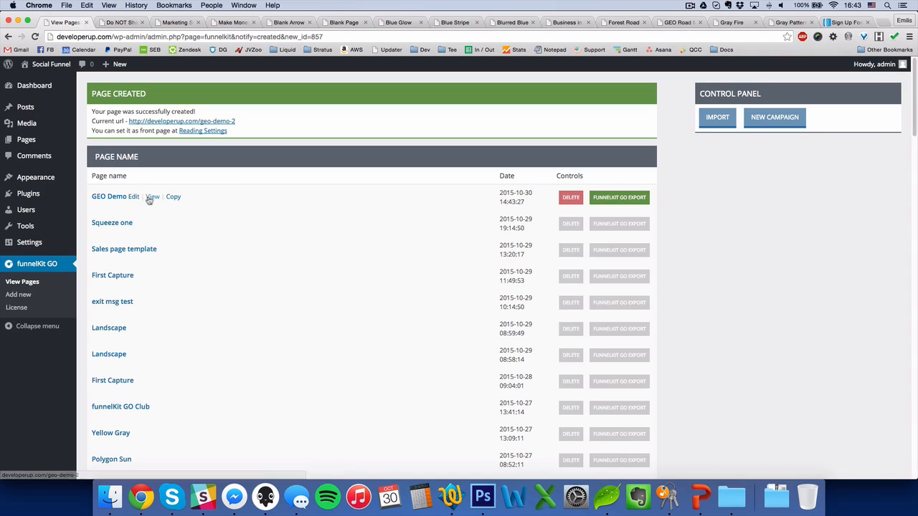
# - View the published GEO Demo page to check its map background, and return to the page list
pyautogui.click(148, 196)
pyautogui.click(118, 23)
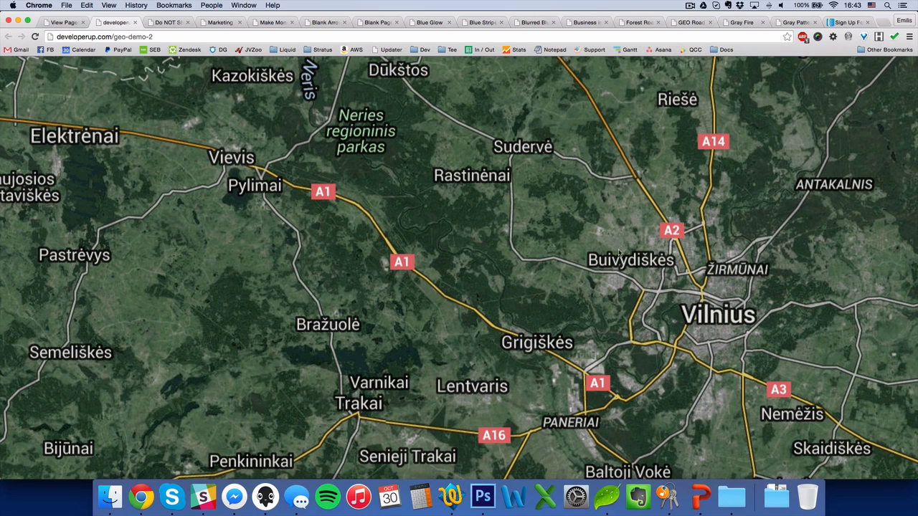
pyautogui.click(66, 23)
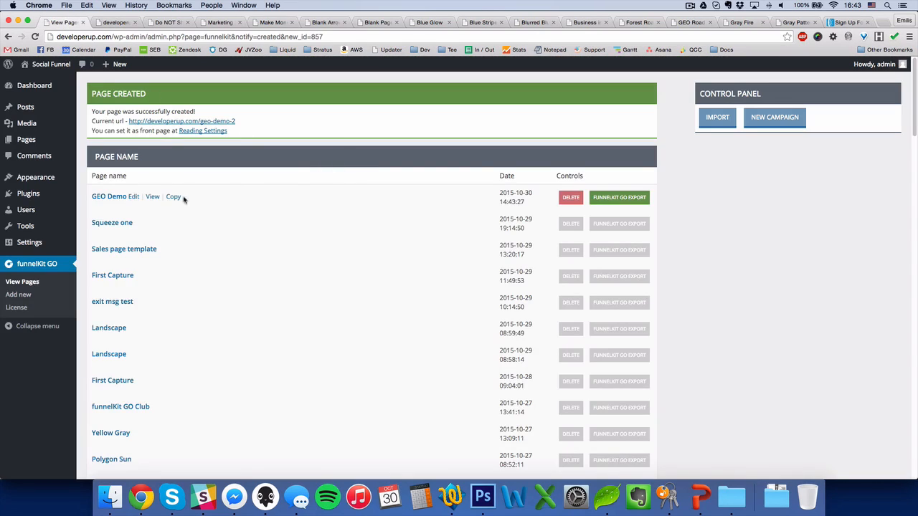
# - Edit the GEO Demo page's layout to have no background and a container vertical position of 150 px from top
pyautogui.click(133, 197)
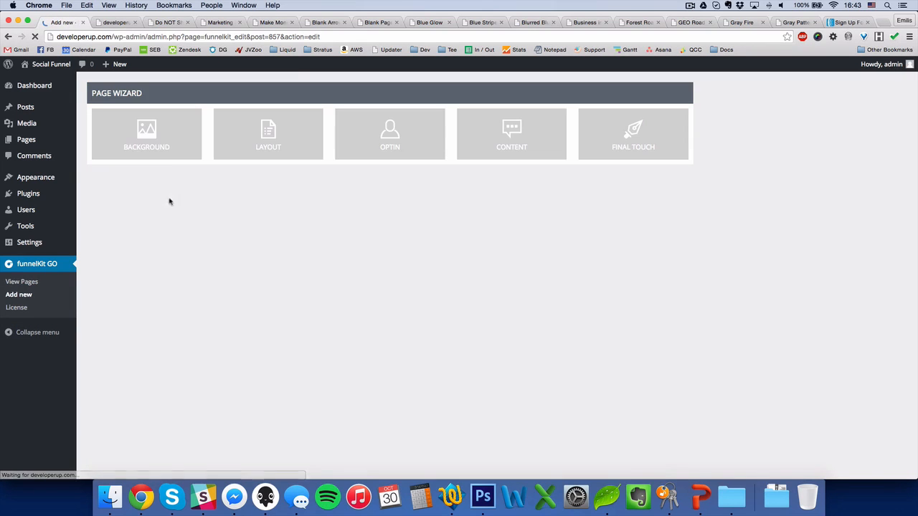
pyautogui.click(172, 135)
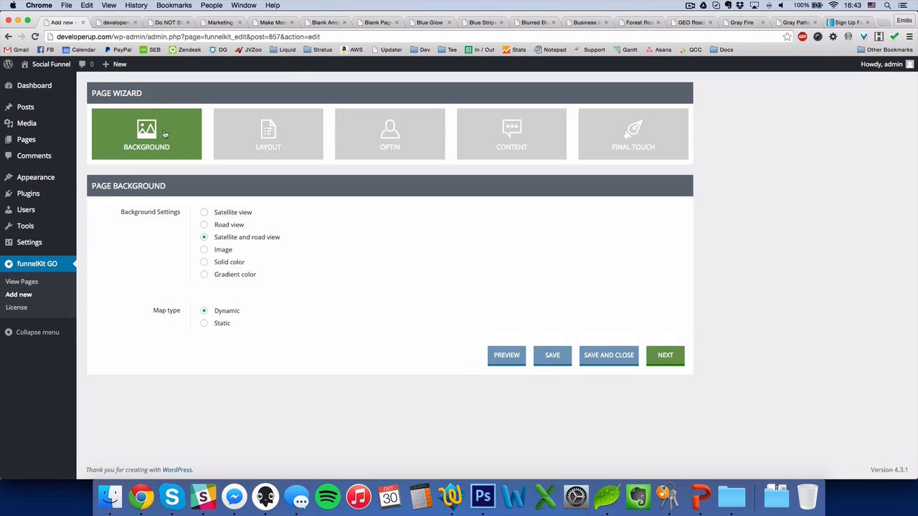
pyautogui.click(252, 133)
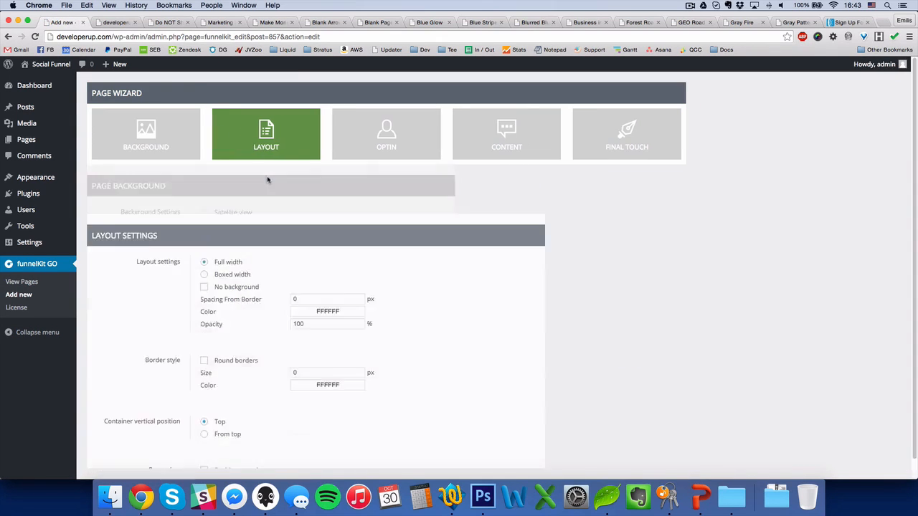
pyautogui.click(258, 237)
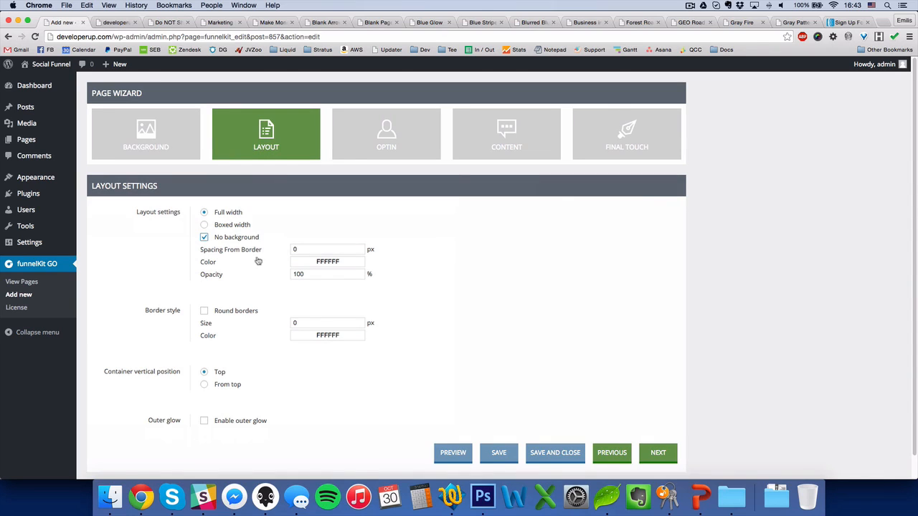
pyautogui.scroll(-1, 244, 323)
pyautogui.click(231, 382)
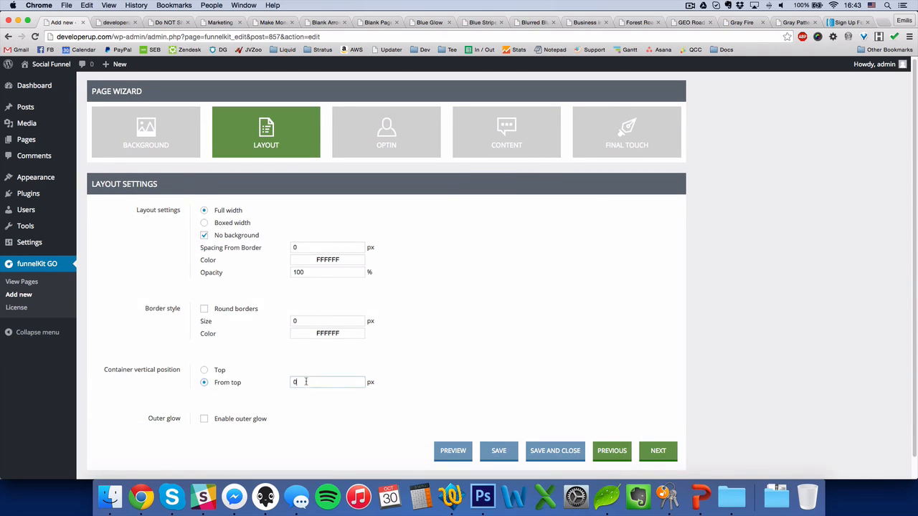
pyautogui.click(305, 382)
pyautogui.write('150')
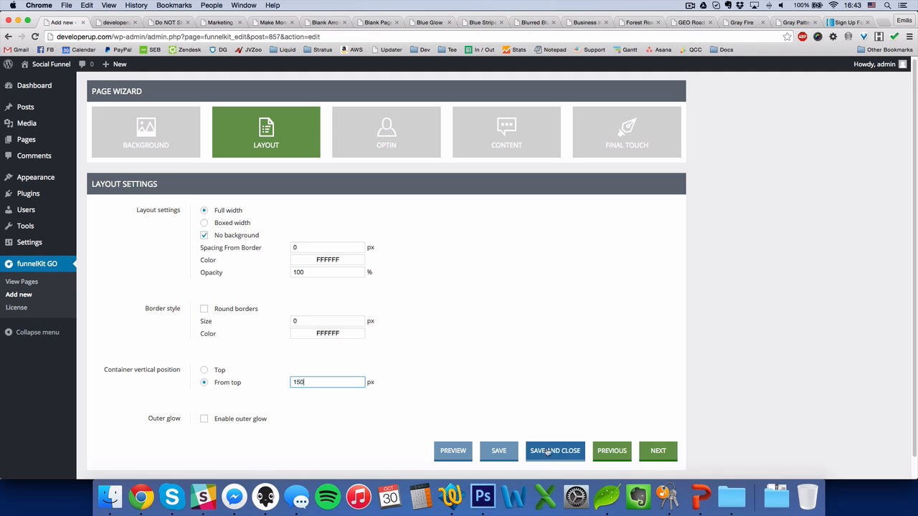
# - Go to the page's Optin settings and start a new sign-up form in AWeber for it
pyautogui.click(394, 135)
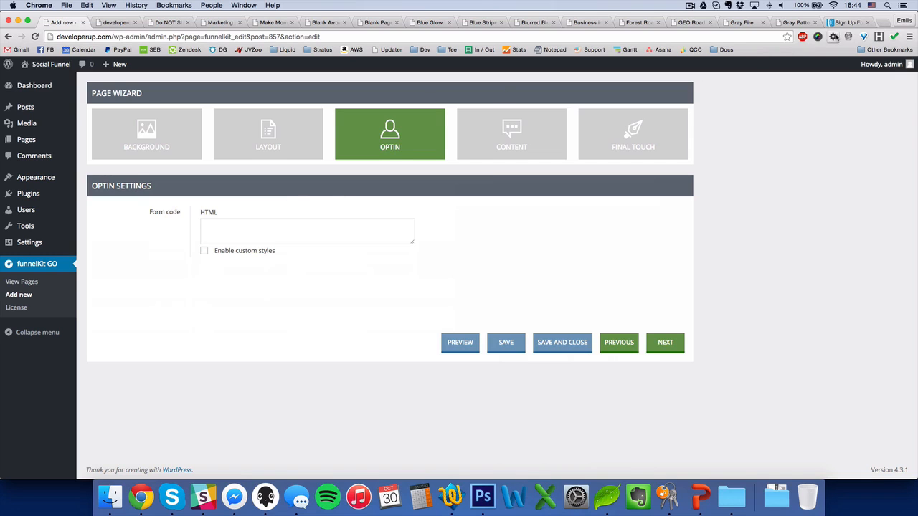
pyautogui.click(846, 23)
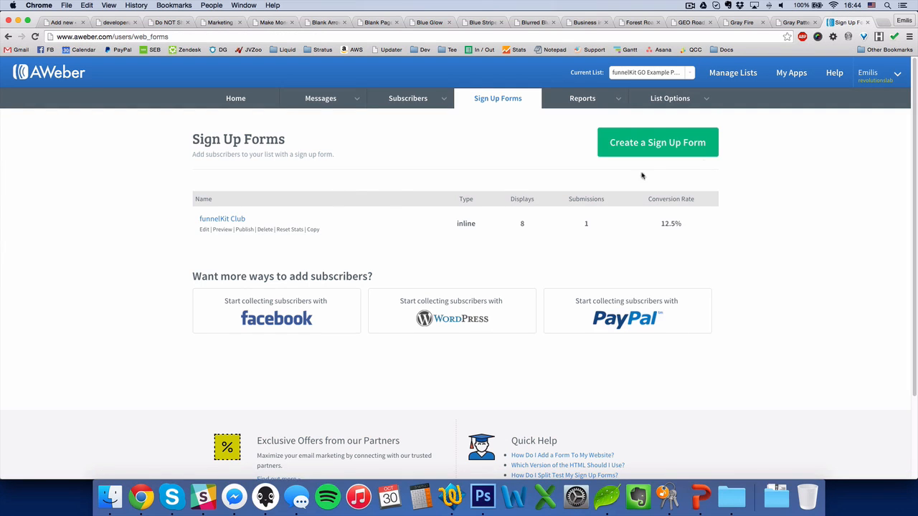
pyautogui.click(658, 144)
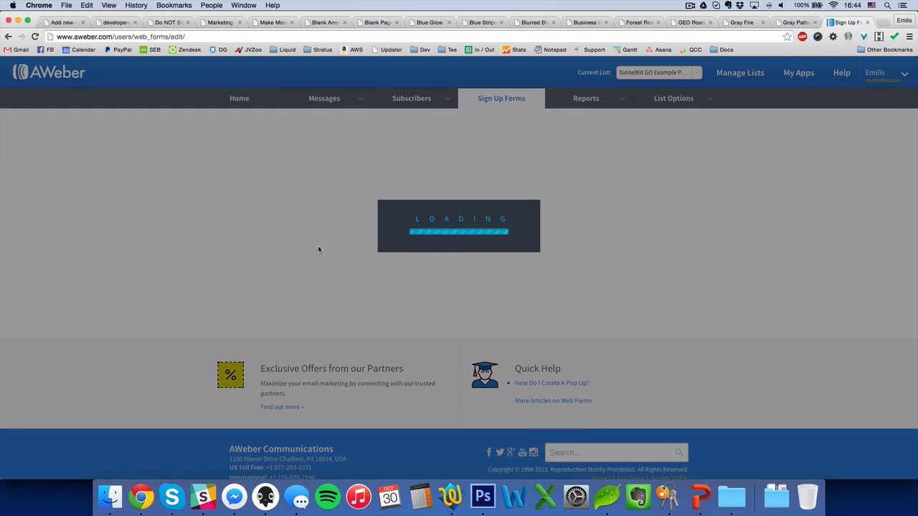
# - Set the default value of the form's Name field to "Enter your name here" and save the field
pyautogui.scroll(-2, 411, 294)
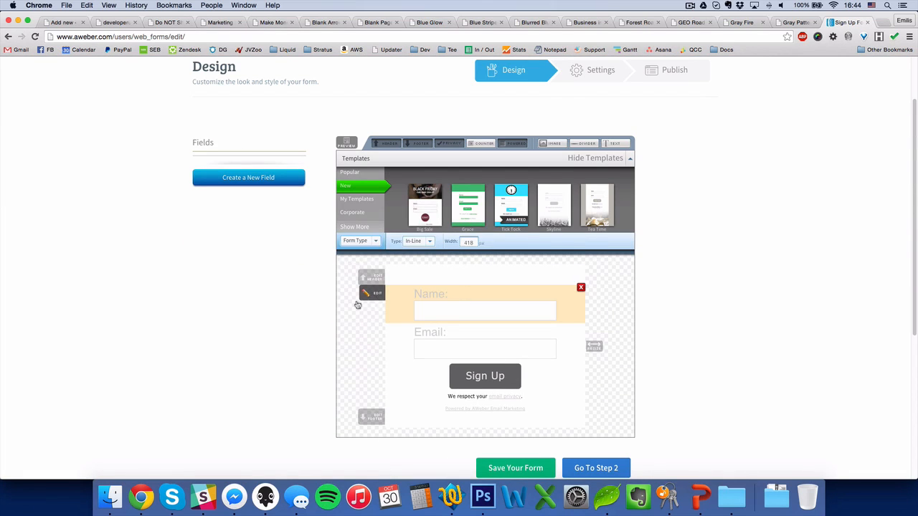
pyautogui.click(372, 294)
pyautogui.click(362, 369)
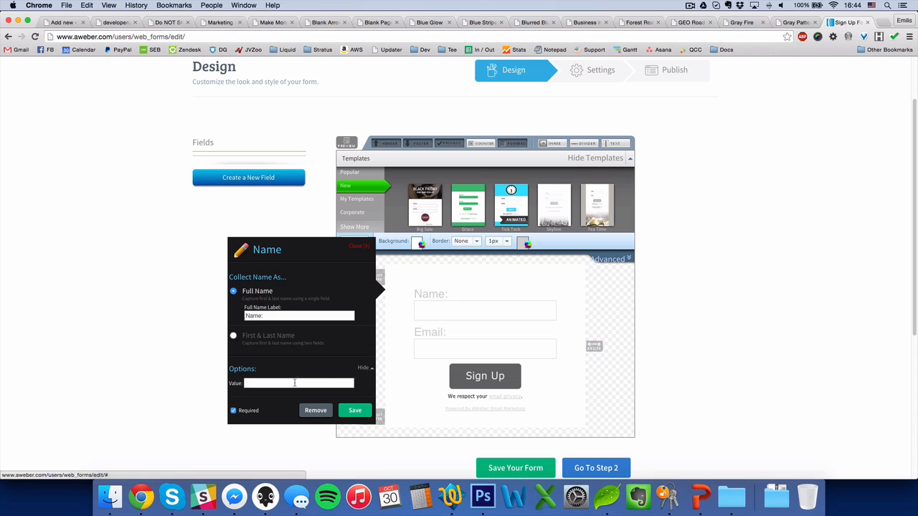
pyautogui.click(295, 382)
pyautogui.write('Enter yo')
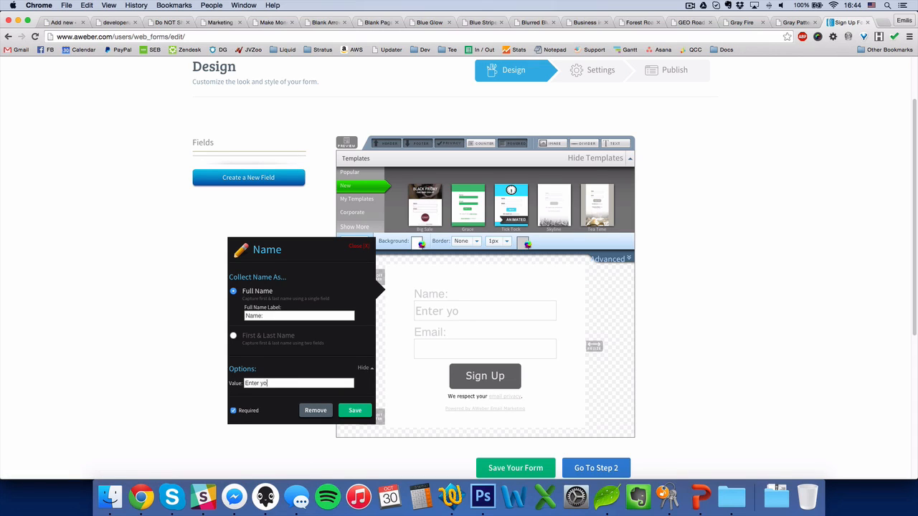
pyautogui.write('i')
pyautogui.press('BackSpace')
pyautogui.write('ur name here')
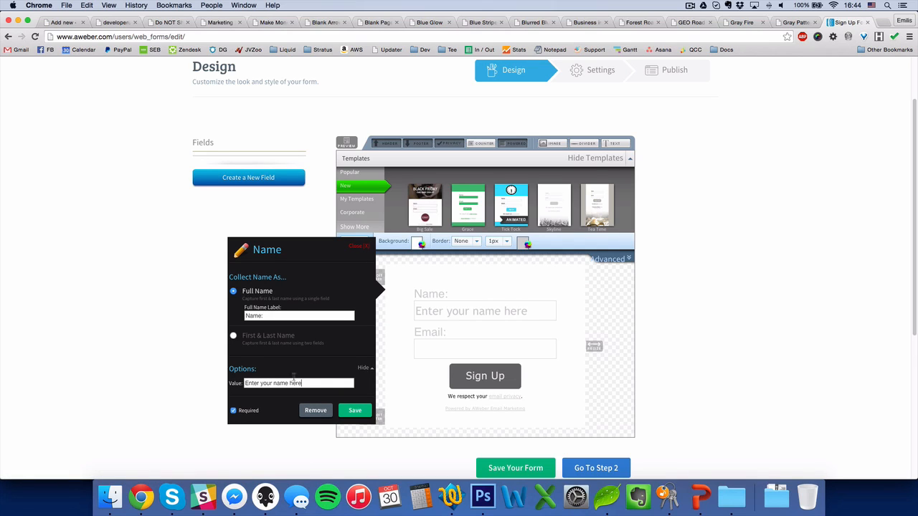
pyautogui.click(354, 411)
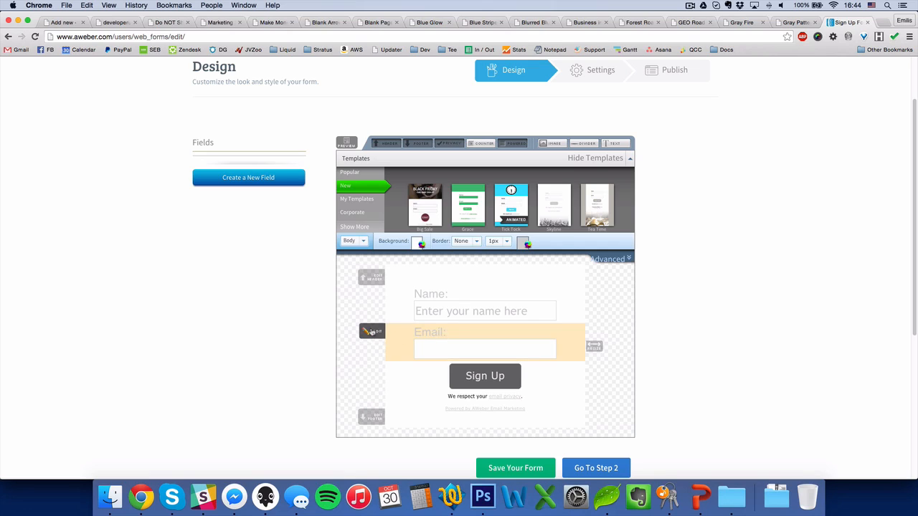
# - Set the default value of the form's Email field to "Enter your email here" and save the form
pyautogui.click(372, 331)
pyautogui.write('Enter')
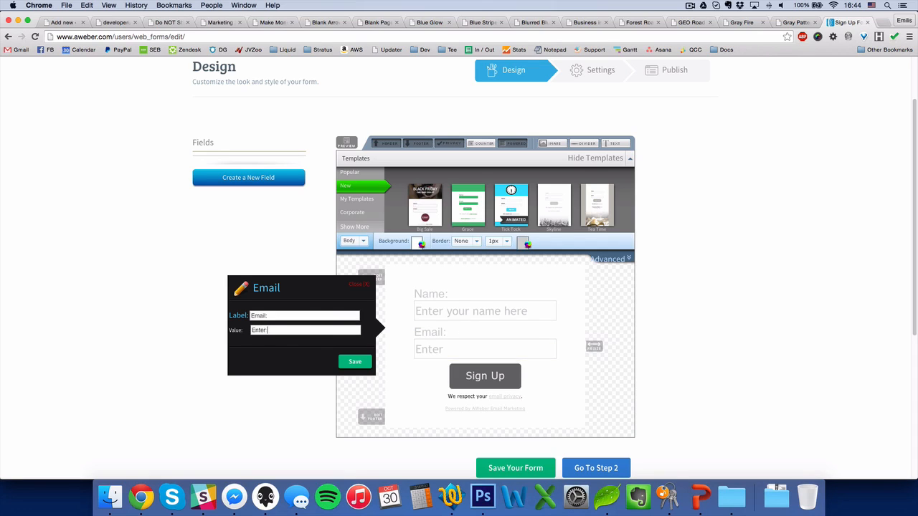
pyautogui.write(' your email here')
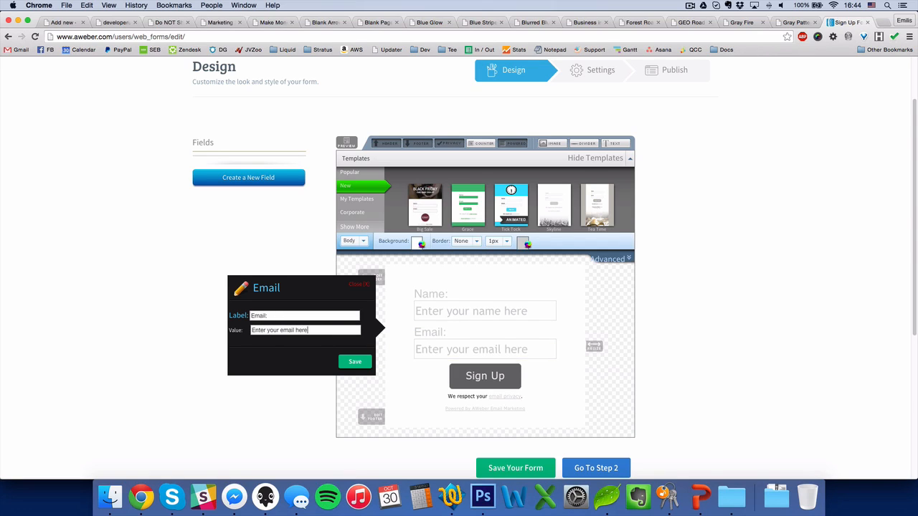
pyautogui.click(341, 364)
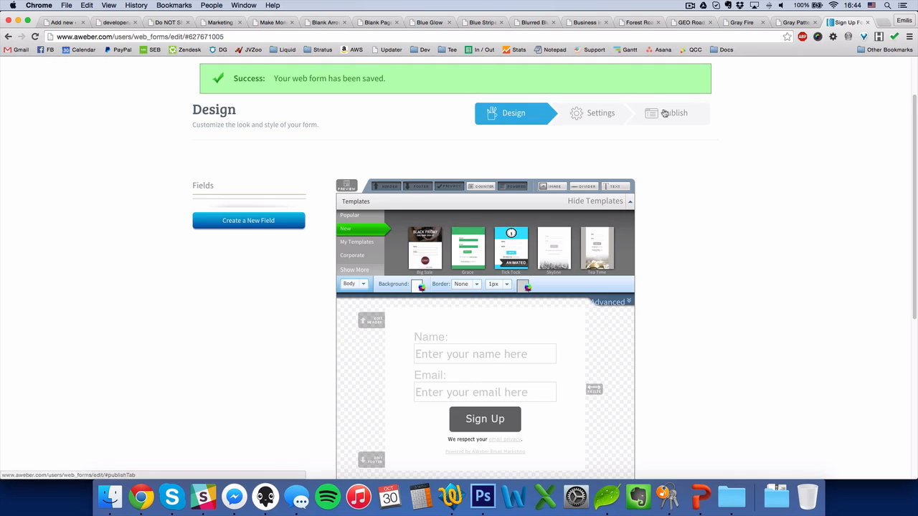
# - Go to the form's Publish step, choose to install it yourself, and copy the Raw HTML Version code
pyautogui.click(667, 113)
pyautogui.click(354, 215)
pyautogui.click(488, 269)
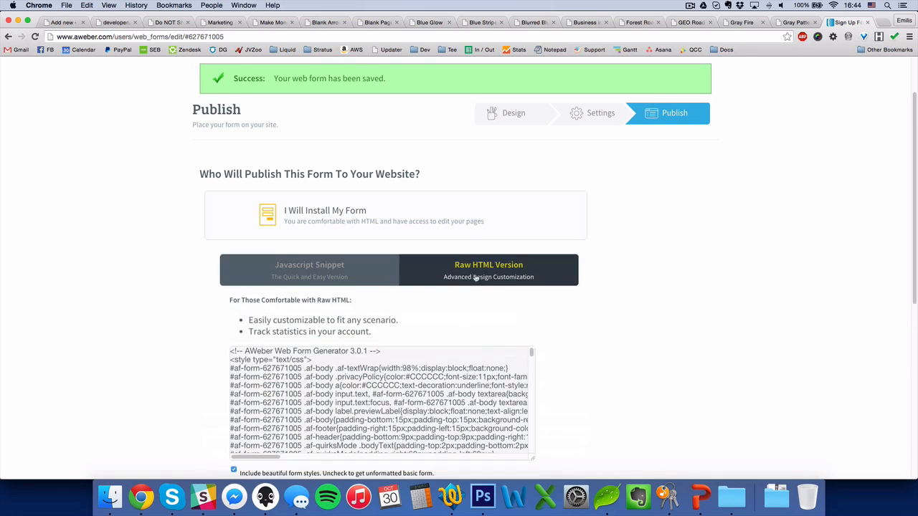
pyautogui.click(418, 369)
pyautogui.press('super+c')
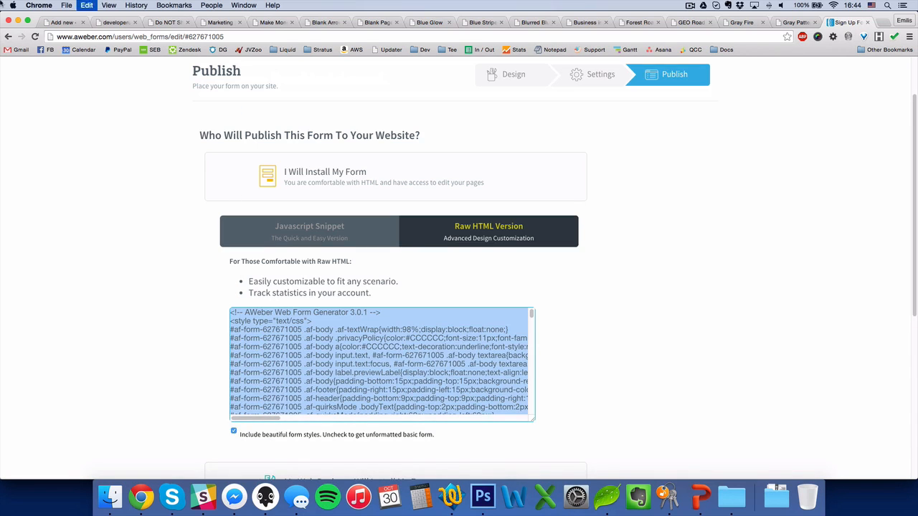
# - Paste the copied AWeber code into the HTML form code of the funnelKit GO page's Optin settings
pyautogui.click(59, 23)
pyautogui.click(302, 233)
pyautogui.press('super+v')
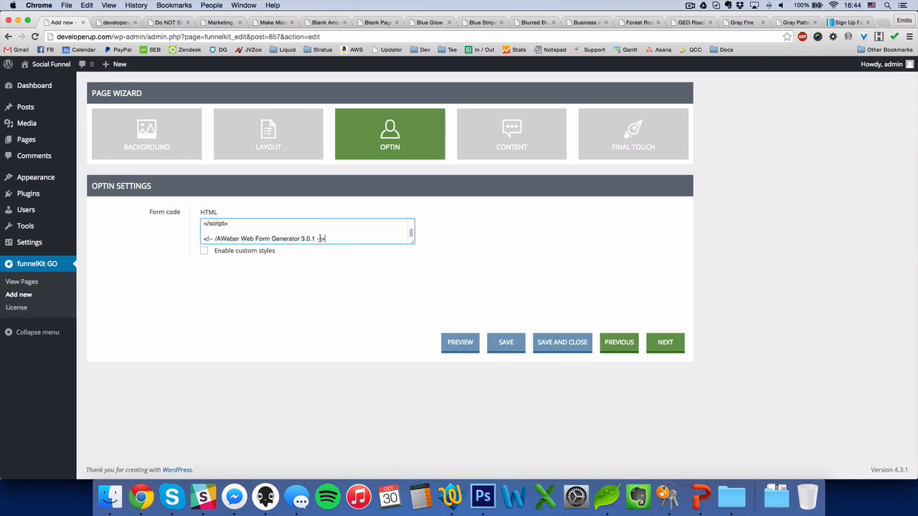
# - Add a 1 Column element to the page's content and give it a boxed width of 700 px
pyautogui.click(522, 153)
pyautogui.moveTo(708, 214); pyautogui.dragTo(495, 232)
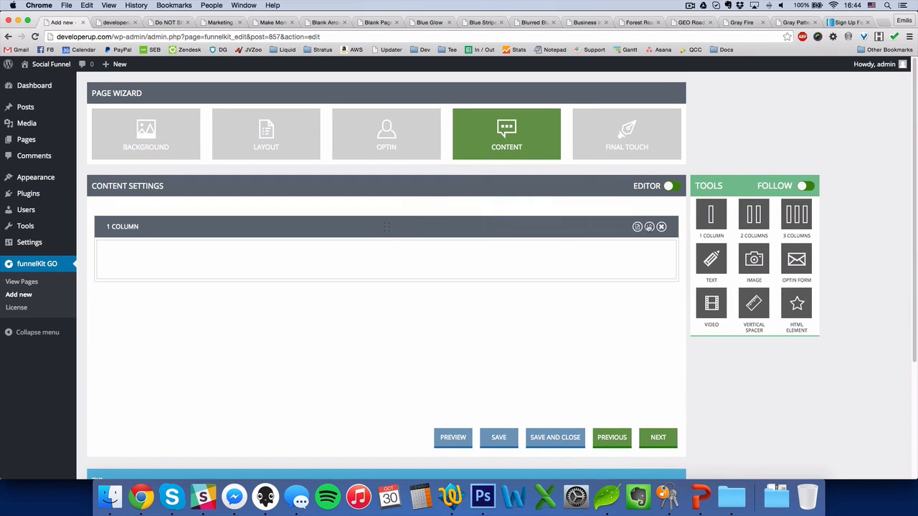
pyautogui.click(649, 227)
pyautogui.click(424, 124)
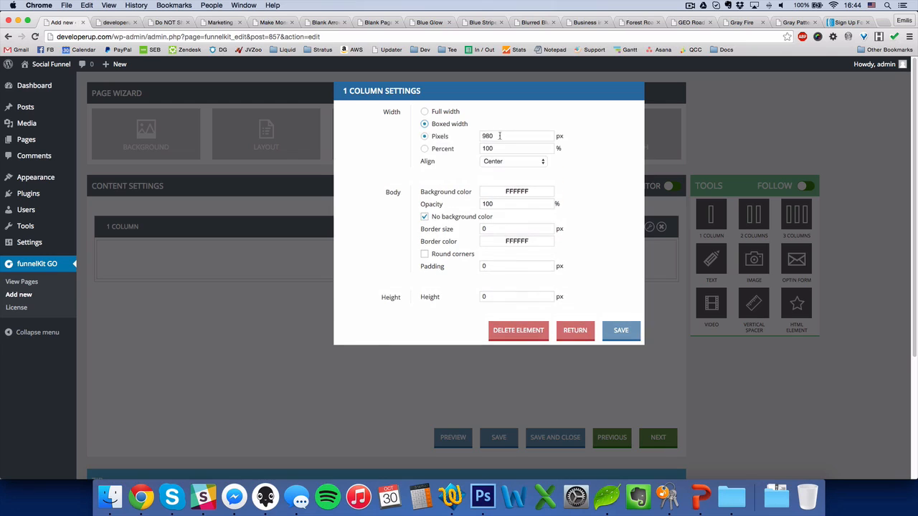
pyautogui.click(462, 137)
pyautogui.write('700')
# - Give the column a 000000 background at 70% opacity with 20 px padding, and save its settings
pyautogui.click(529, 193)
pyautogui.moveTo(585, 243); pyautogui.dragTo(589, 270)
pyautogui.click(589, 165)
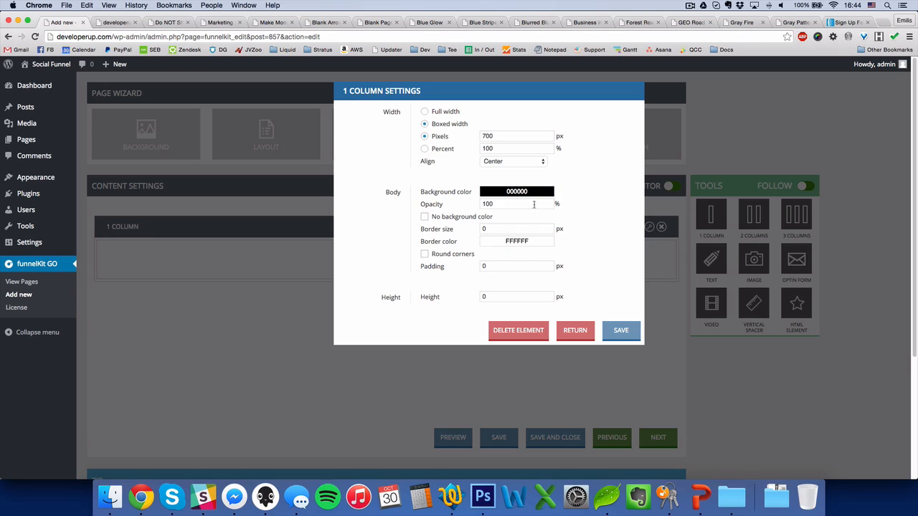
pyautogui.moveTo(533, 204); pyautogui.dragTo(433, 201)
pyautogui.write('70')
pyautogui.click(440, 266)
pyautogui.write('20')
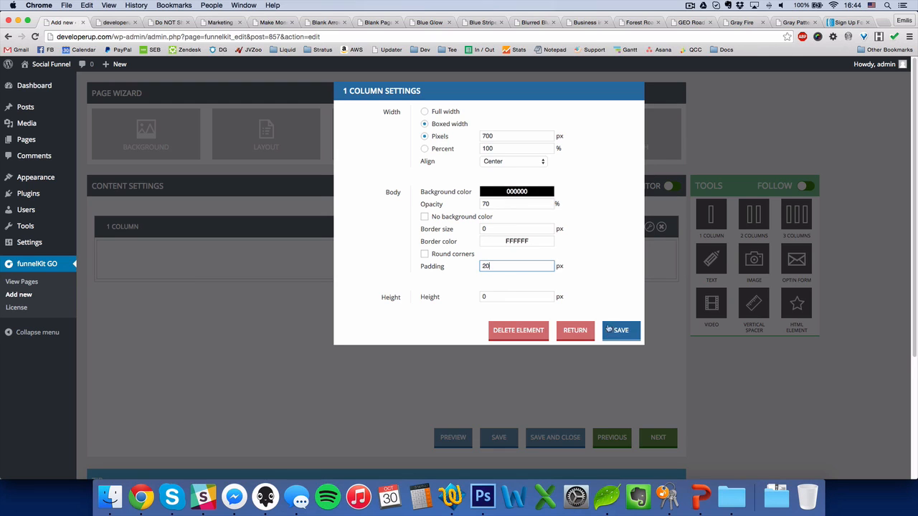
pyautogui.click(608, 328)
# - Add a Text element inside the column and open it for editing
pyautogui.moveTo(710, 262); pyautogui.dragTo(586, 273)
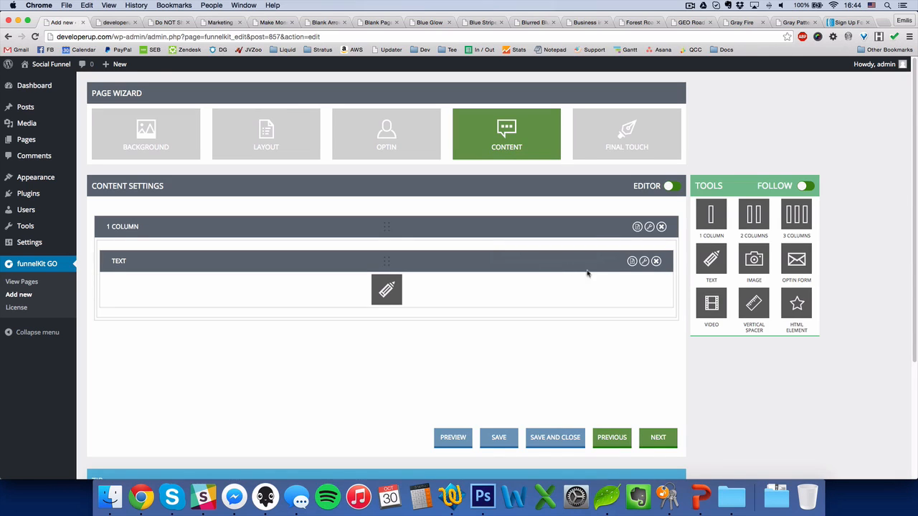
pyautogui.click(643, 261)
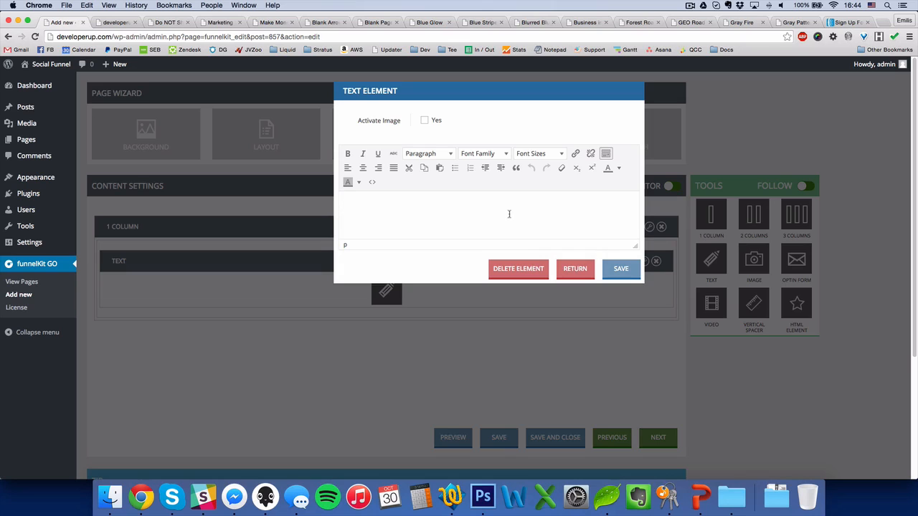
pyautogui.write('Congrate')
pyautogui.write('! You are eli')
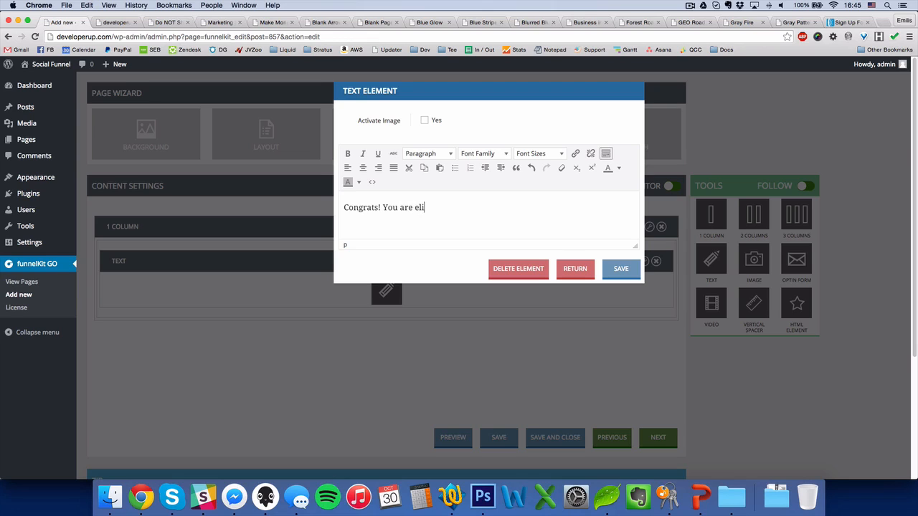
pyautogui.hotkey('ctrl', 'a')
pyautogui.press('BackSpace')
# - Enter the headline "This System Works In %City%!" and format it centered in 26pt Oswald
pyautogui.write('System Wo')
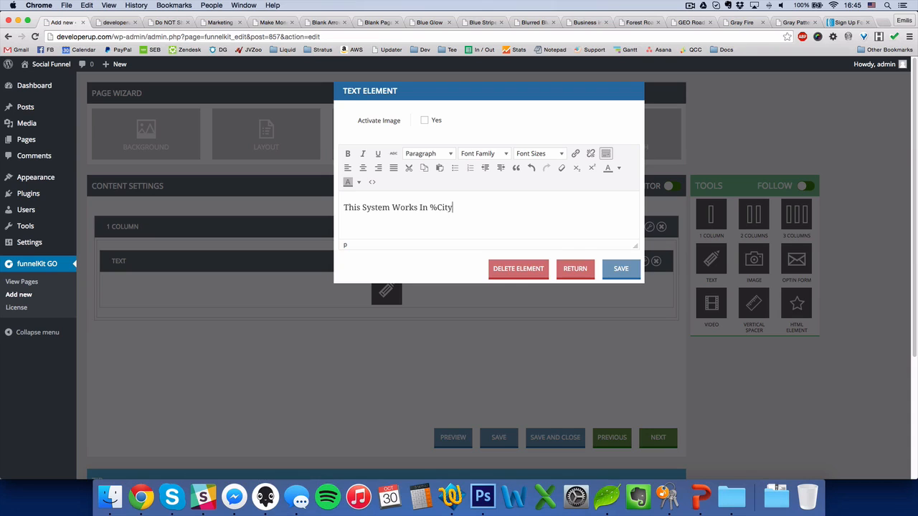
pyautogui.tripleClick(360, 204)
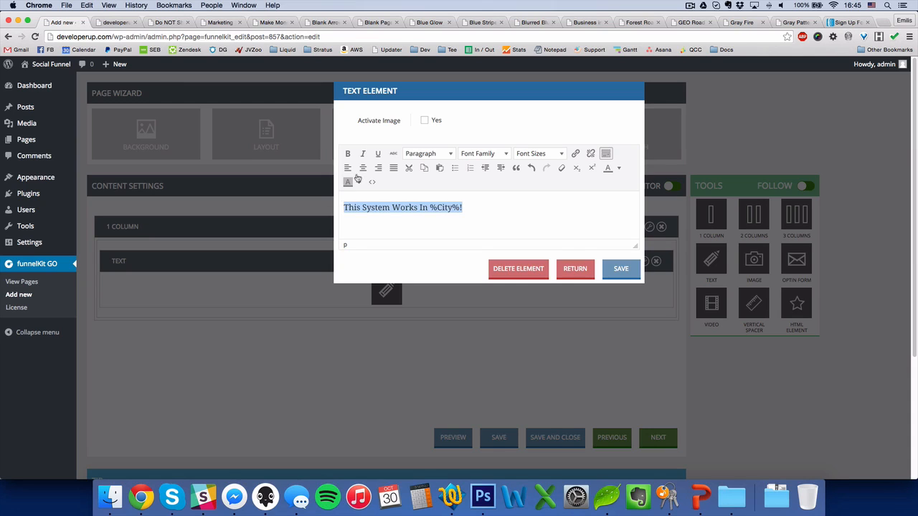
pyautogui.click(363, 168)
pyautogui.click(552, 154)
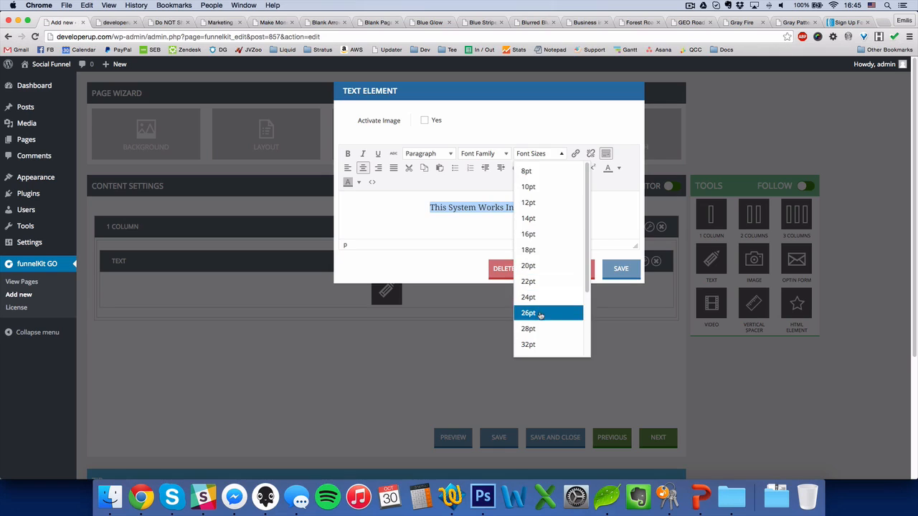
pyautogui.click(549, 313)
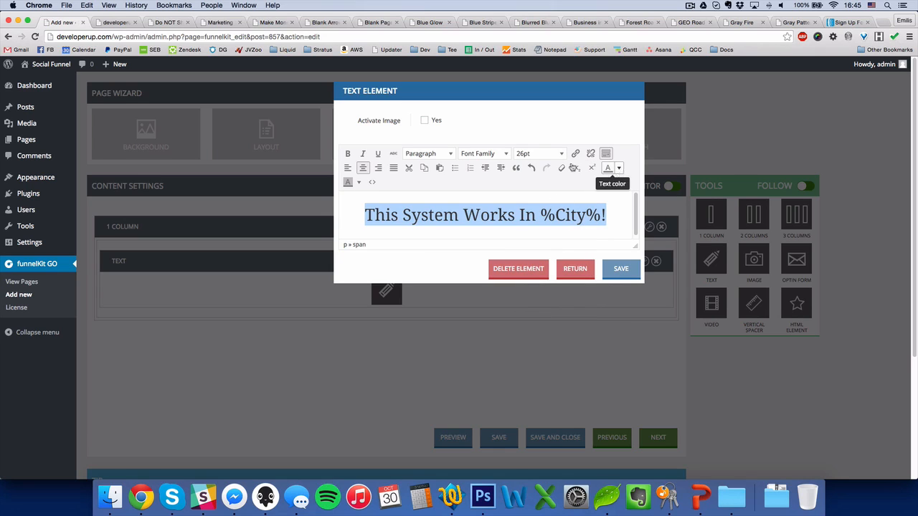
pyautogui.click(482, 154)
pyautogui.click(485, 189)
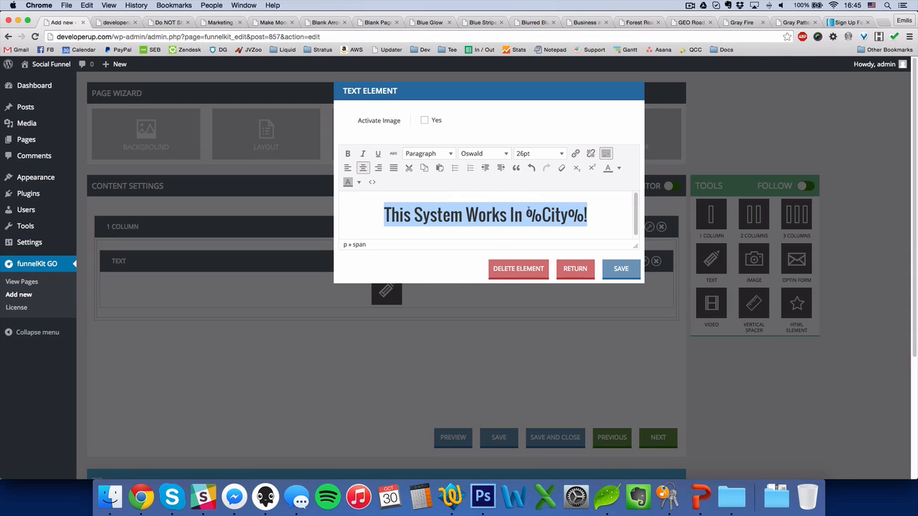
# - Color the headline text with the custom color ffb700 and save the Text element
pyautogui.click(618, 168)
pyautogui.click(620, 229)
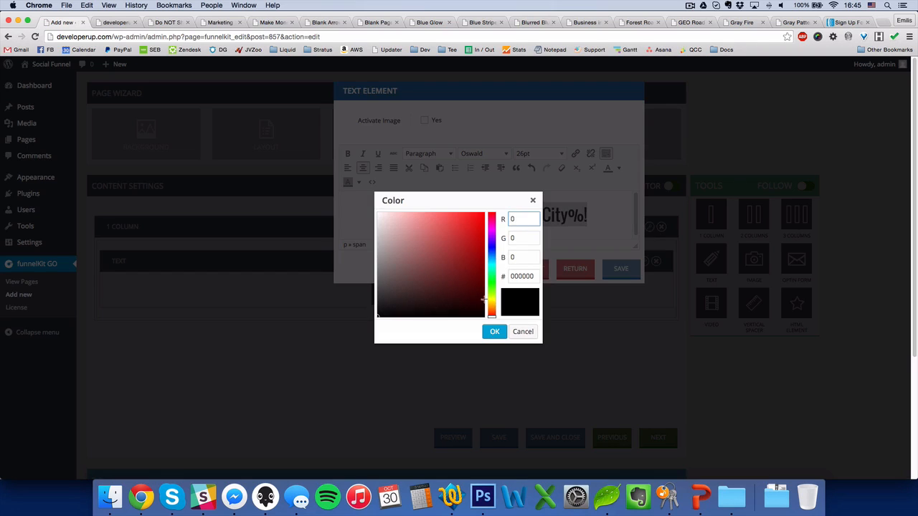
pyautogui.click(491, 305)
pyautogui.moveTo(468, 294); pyautogui.dragTo(540, 211)
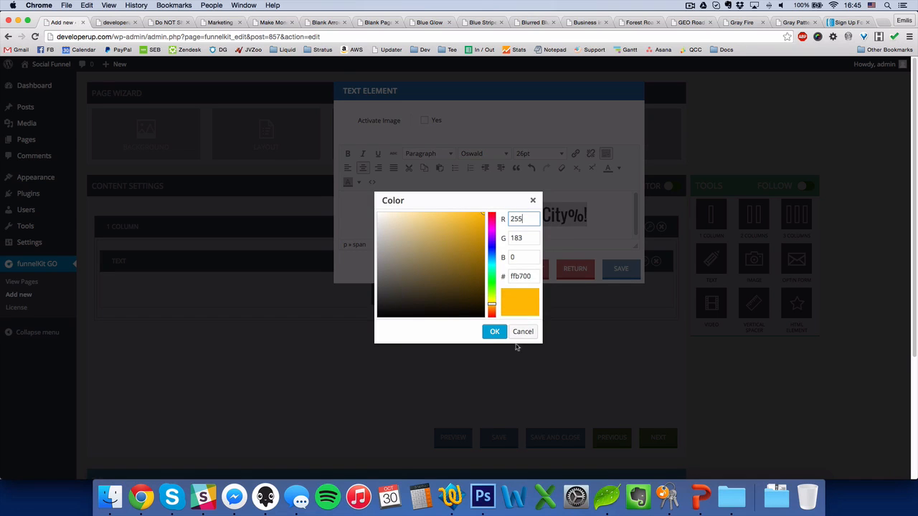
pyautogui.click(497, 332)
pyautogui.click(575, 230)
pyautogui.click(621, 269)
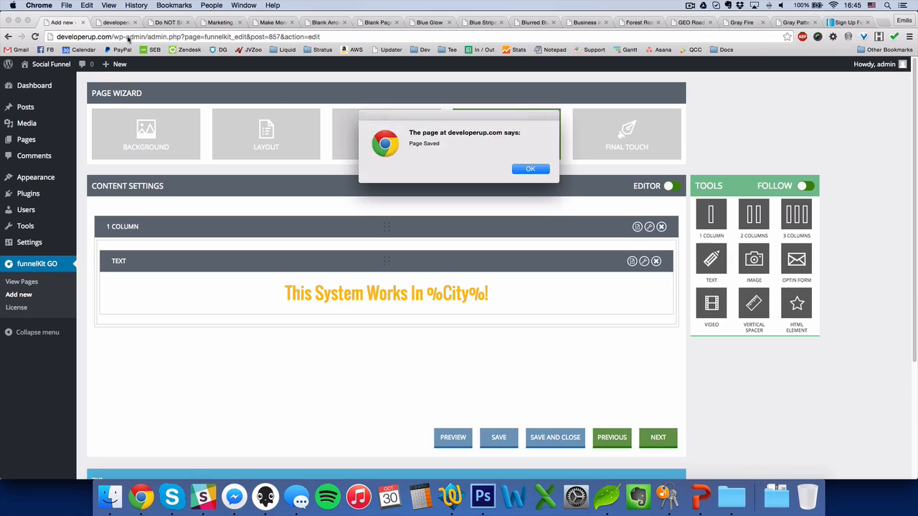
# - Dismiss the save confirmation, check the headline on the published GEO Demo page, and return to the page editor
pyautogui.press('Return')
pyautogui.click(108, 22)
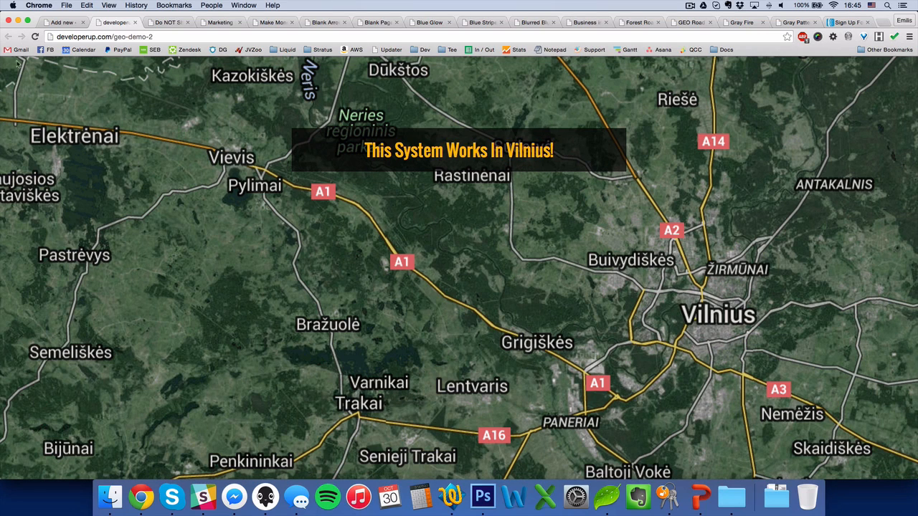
pyautogui.click(62, 22)
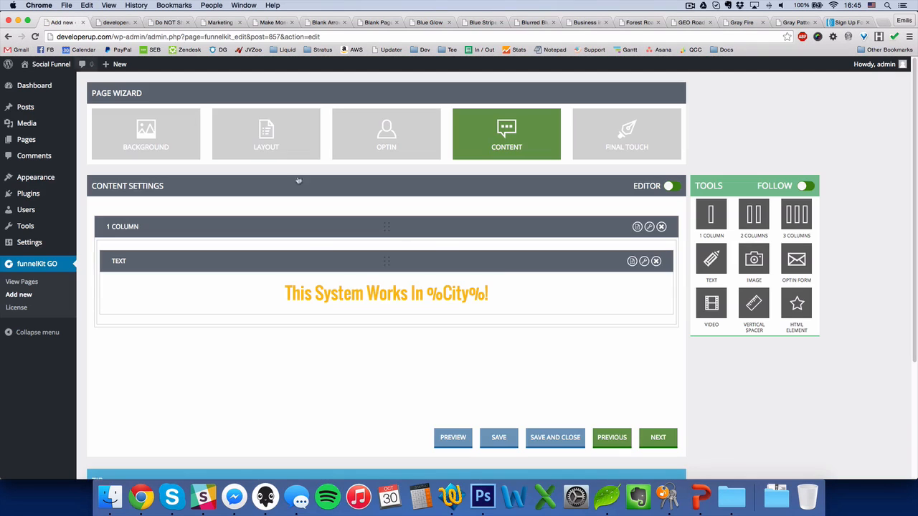
# - Duplicate the headline's column and change the lower copy's background color to 333333
pyautogui.click(637, 227)
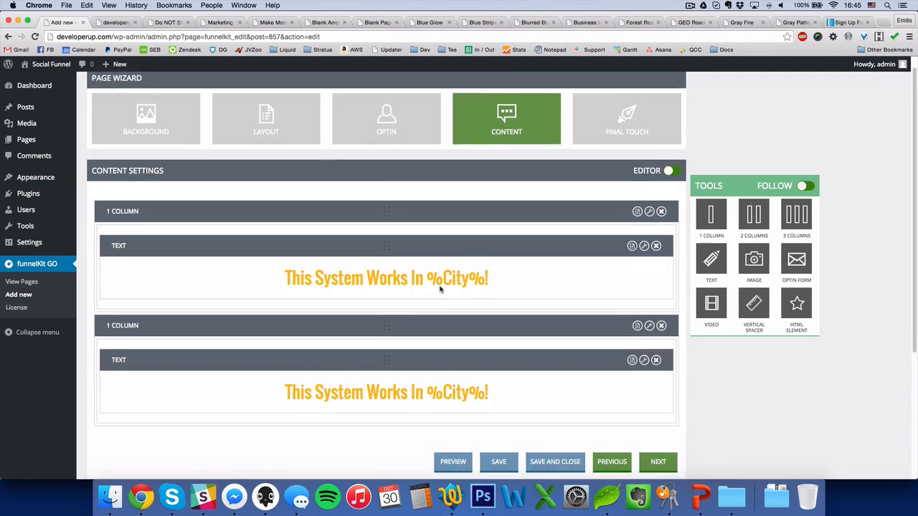
pyautogui.scroll(-1, 606, 298)
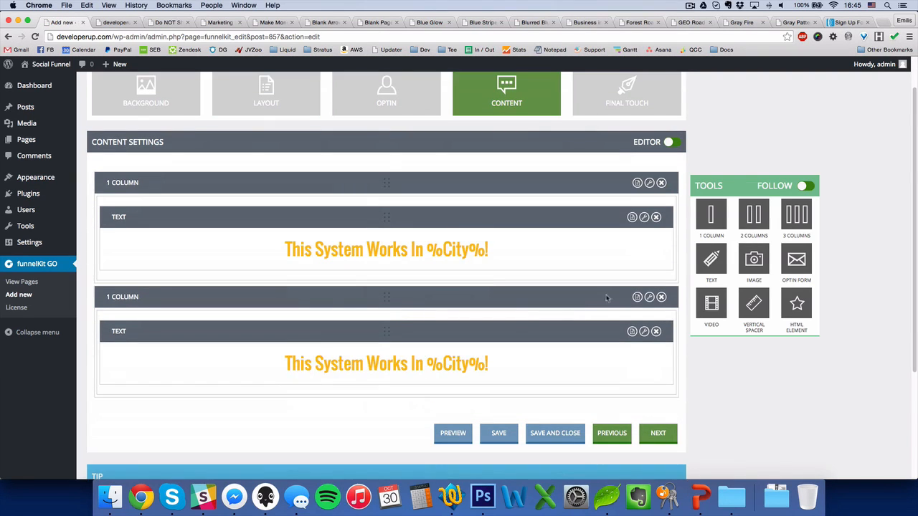
pyautogui.click(649, 298)
pyautogui.click(516, 191)
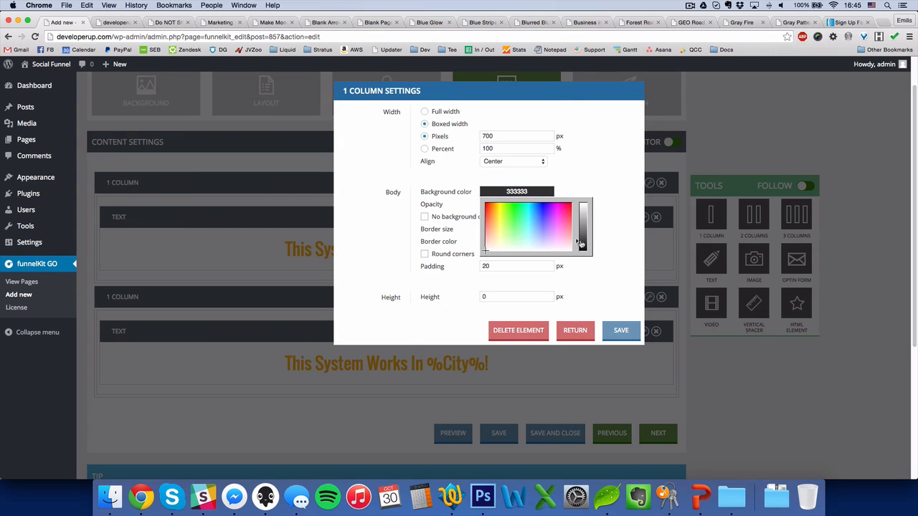
pyautogui.click(596, 194)
pyautogui.click(621, 330)
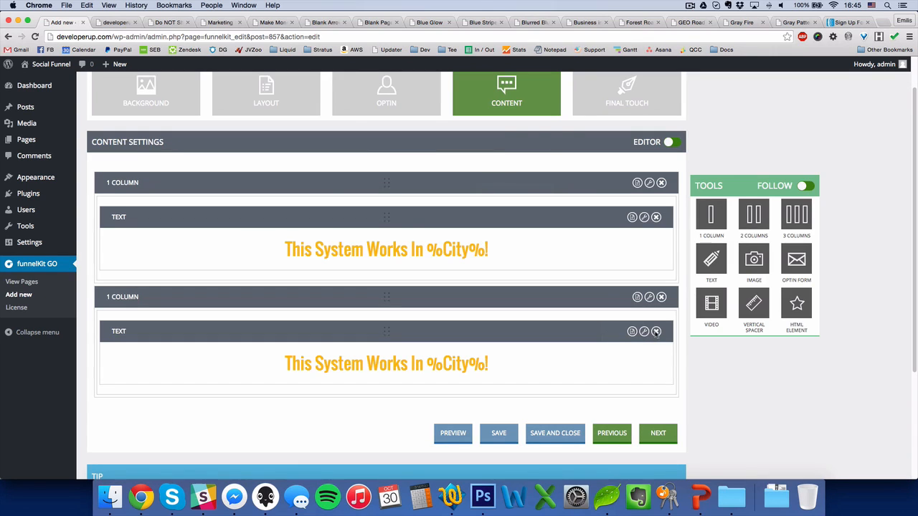
# - Replace the copied headline in the lower column with a new, empty Text element
pyautogui.click(656, 332)
pyautogui.click(538, 178)
pyautogui.moveTo(711, 259); pyautogui.dragTo(578, 348)
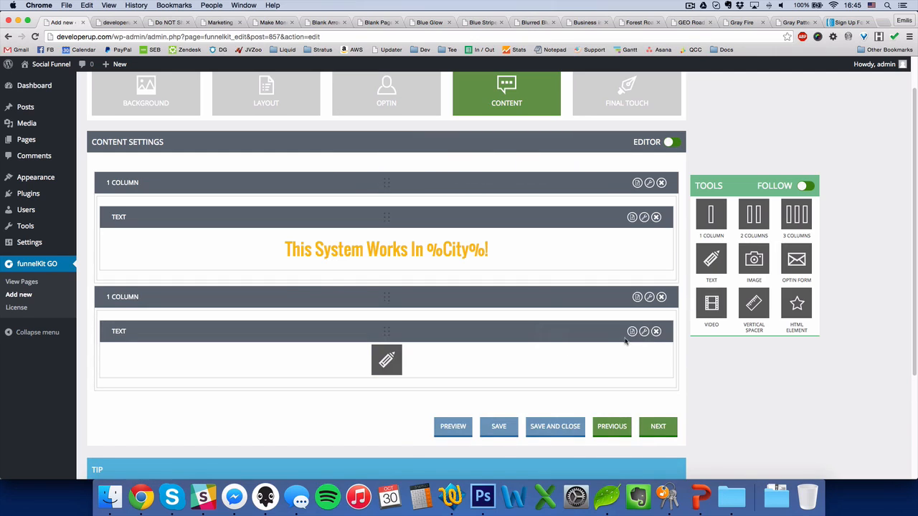
# - Write "Enter your details below to learn more how you can start making money online in %City%:" in the new Text element
pyautogui.click(644, 331)
pyautogui.write('Enter yo')
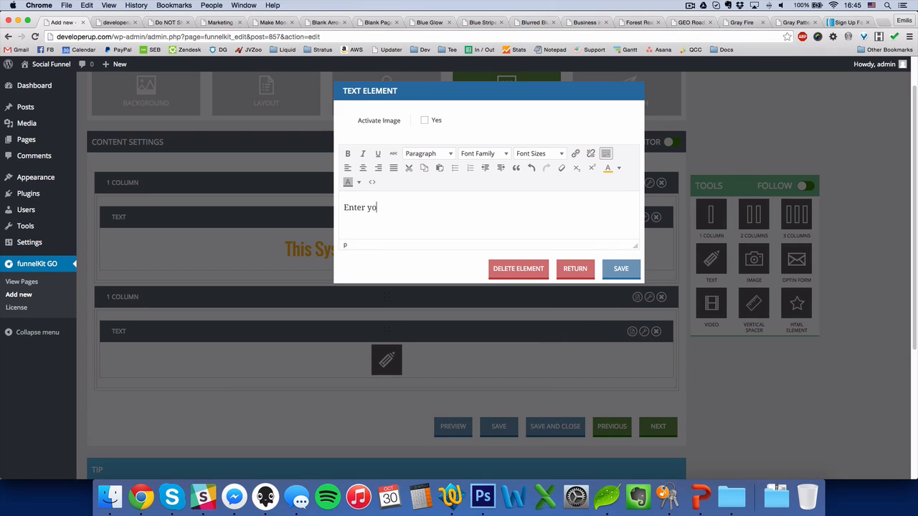
pyautogui.write('ur details below to learn more how ')
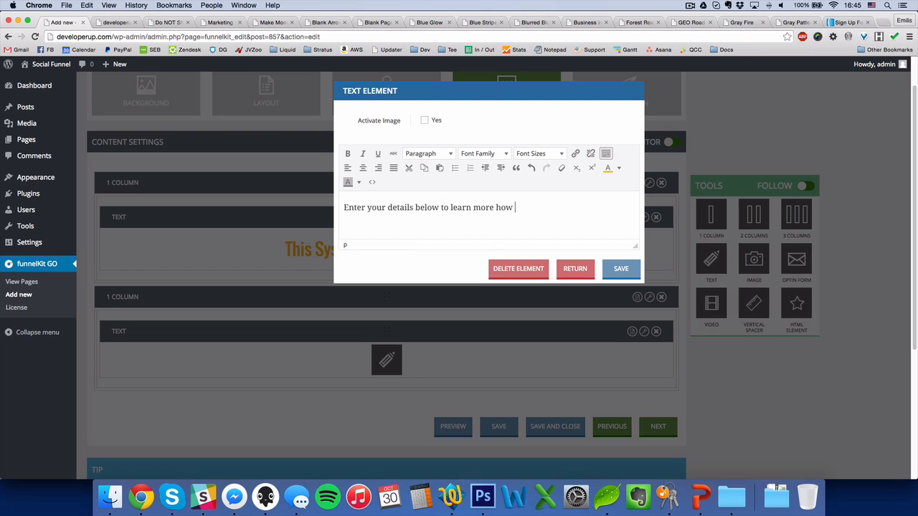
pyautogui.write('you can sta')
pyautogui.write('rt makiing ')
pyautogui.write('ng money o')
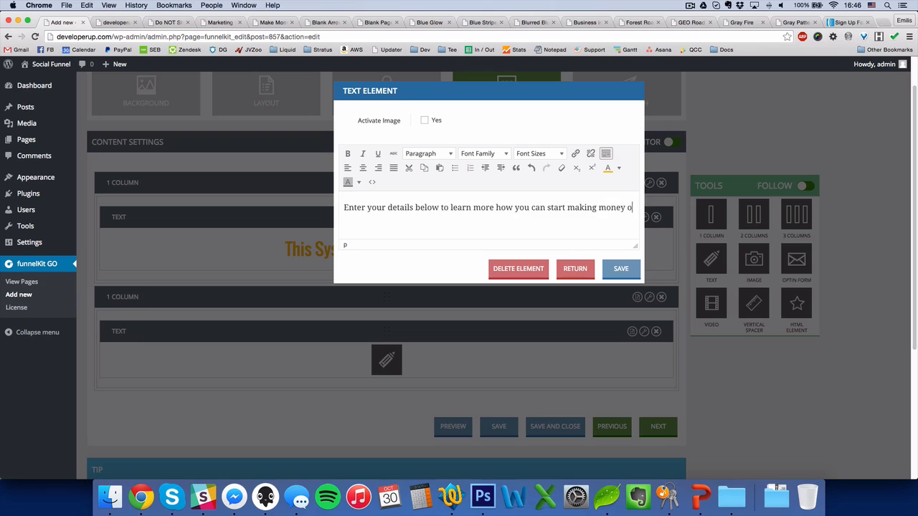
pyautogui.write('nline in %CVi')
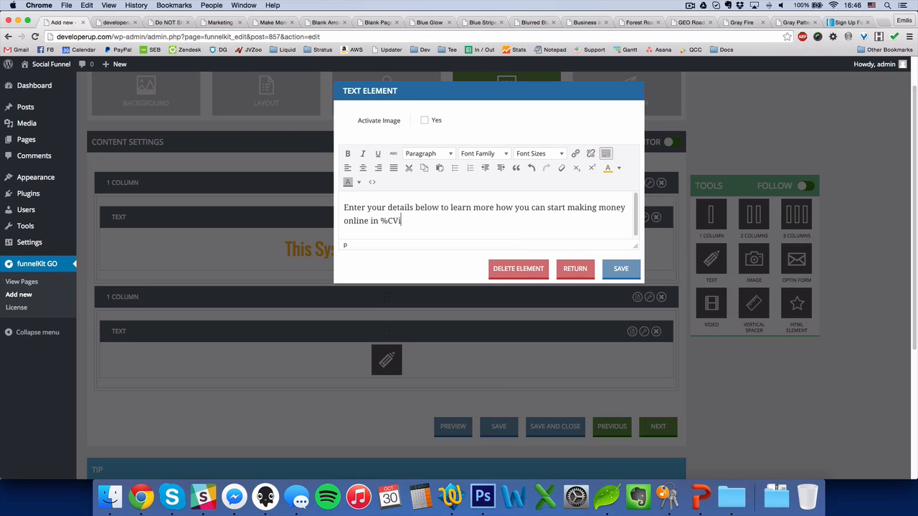
pyautogui.press('BackSpace')
pyautogui.write('ity%:')
# - Center the whole "Enter your details below" text and set its font size to 16pt
pyautogui.hotkey('ctrl', 'a')
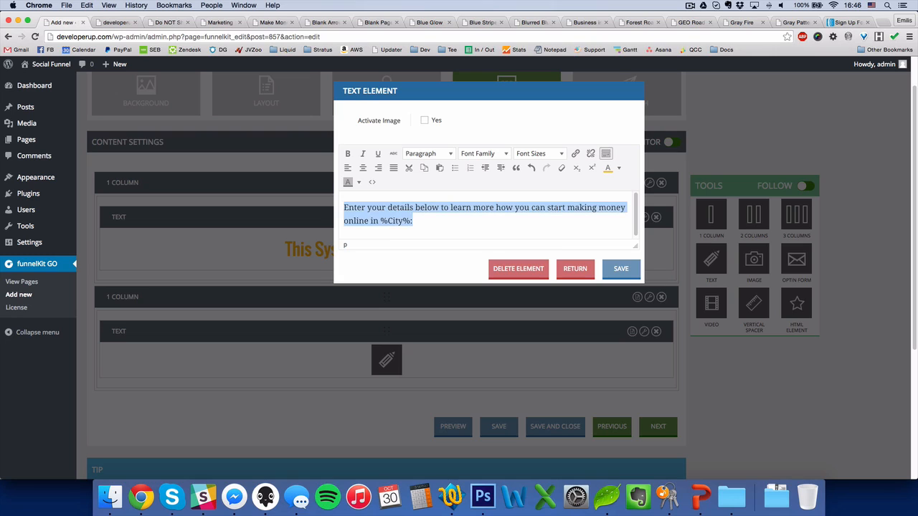
pyautogui.click(363, 167)
pyautogui.click(538, 154)
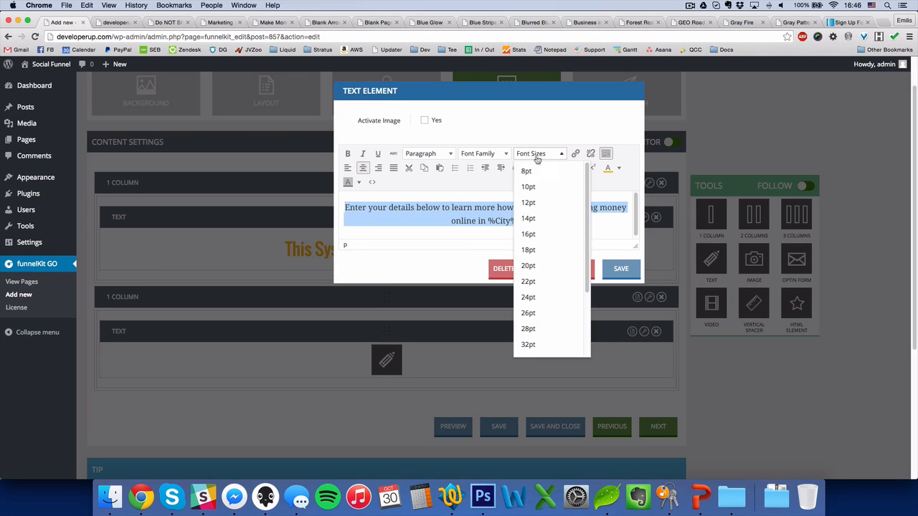
pyautogui.click(547, 234)
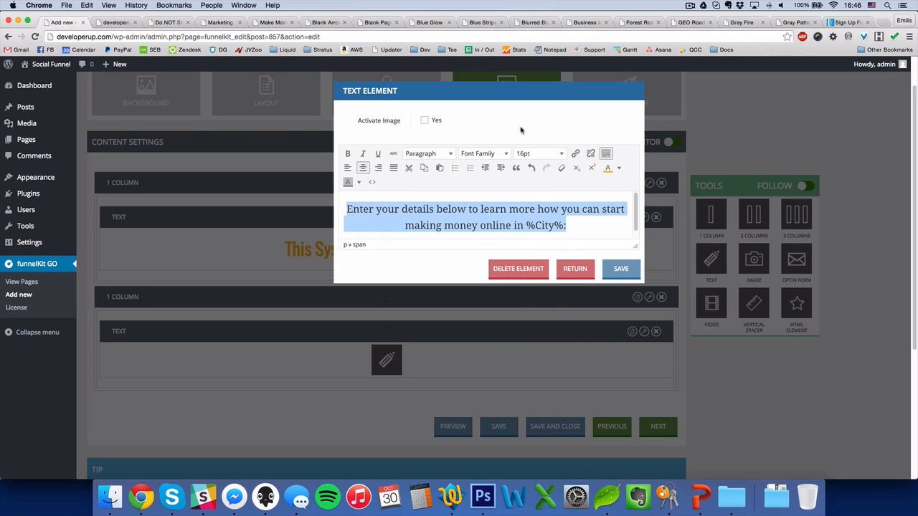
# - Set the "Enter your details below" text in white Roboto and save the Text element
pyautogui.click(482, 153)
pyautogui.click(495, 202)
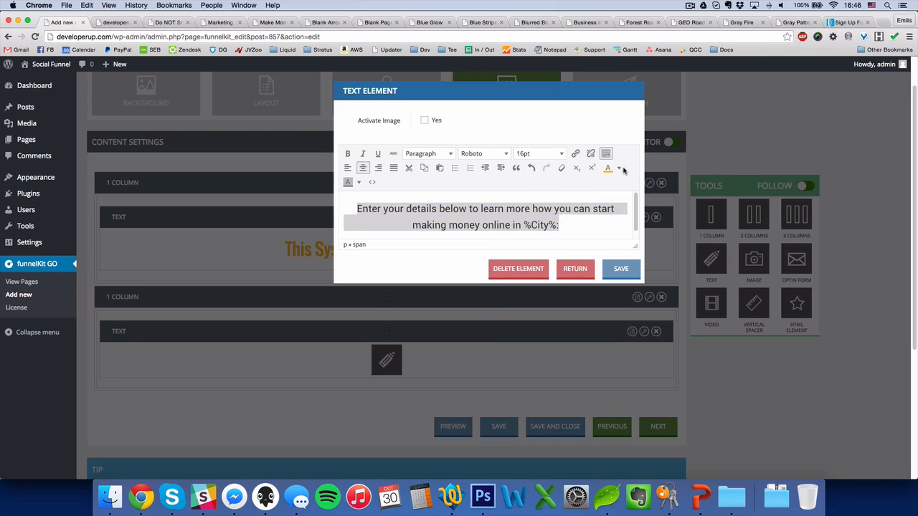
pyautogui.click(618, 168)
pyautogui.click(672, 217)
pyautogui.click(621, 267)
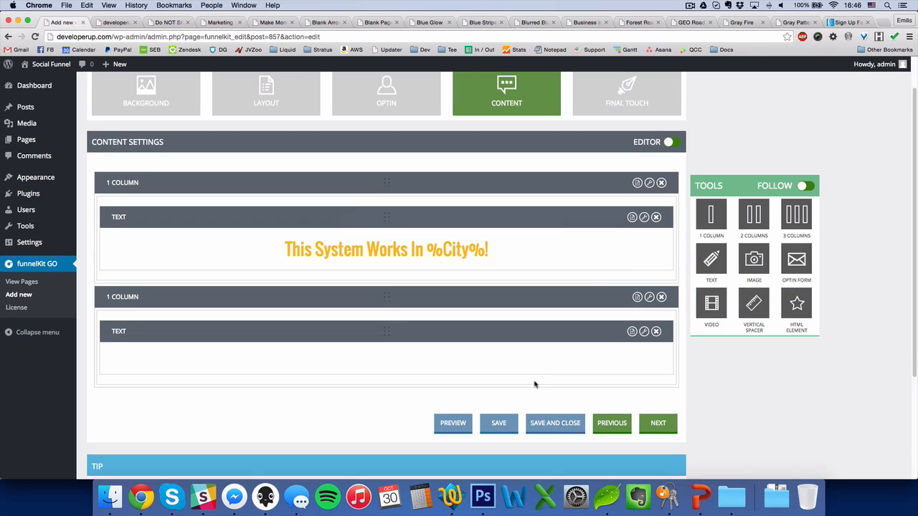
# - Reload the live GEO demo page to check the new text in the lower column
pyautogui.scroll(-1, 567, 358)
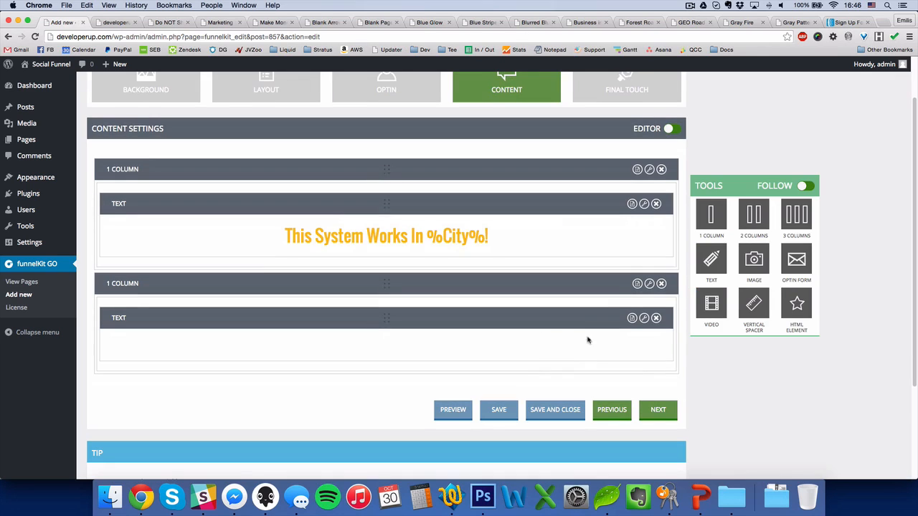
pyautogui.click(114, 22)
pyautogui.press('super+r')
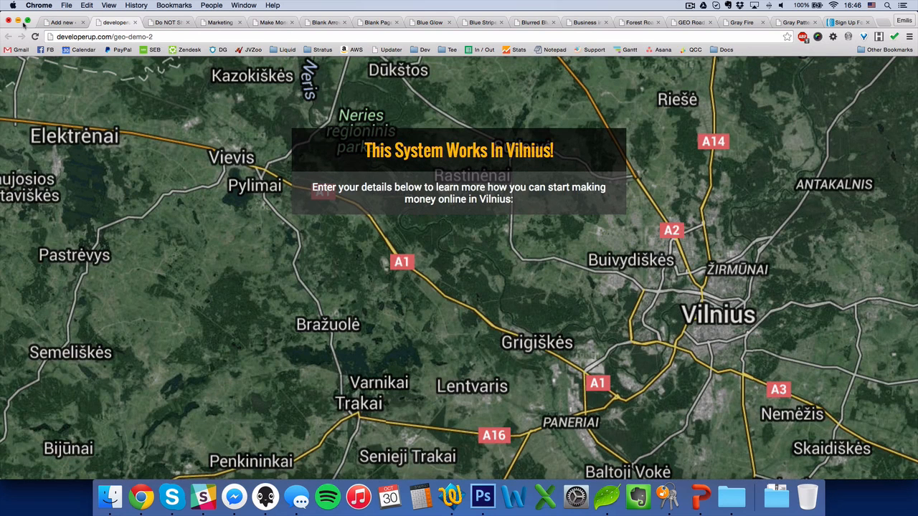
# - Darken the lower column's background color and view the saved result on the live page
pyautogui.click(63, 22)
pyautogui.click(650, 284)
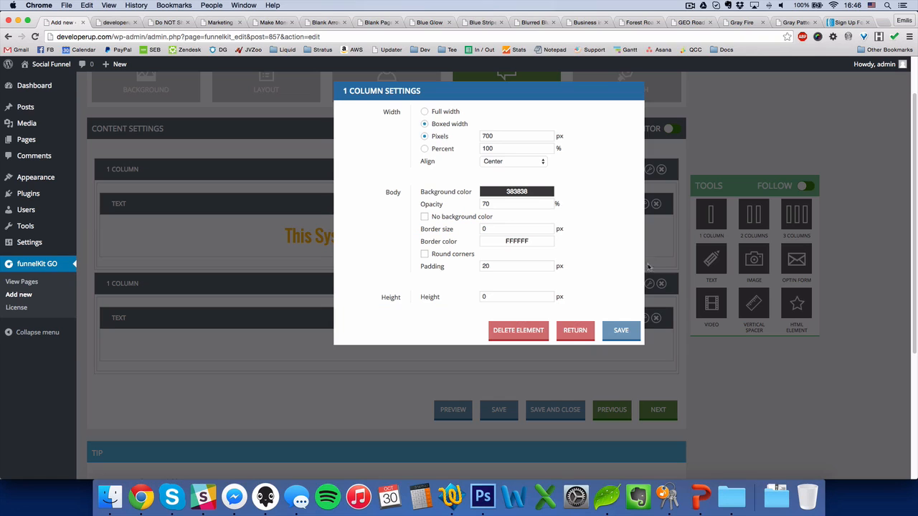
pyautogui.click(512, 191)
pyautogui.click(621, 330)
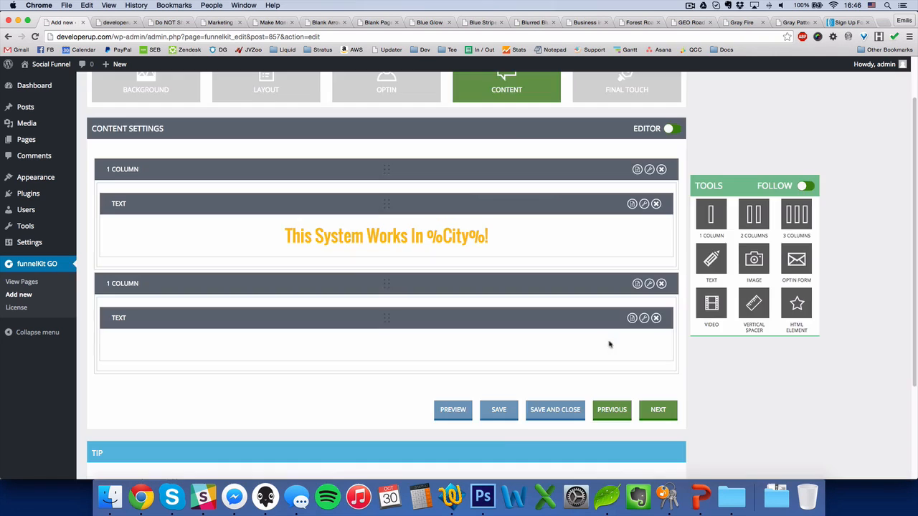
pyautogui.click(487, 413)
pyautogui.press('Return')
pyautogui.click(118, 23)
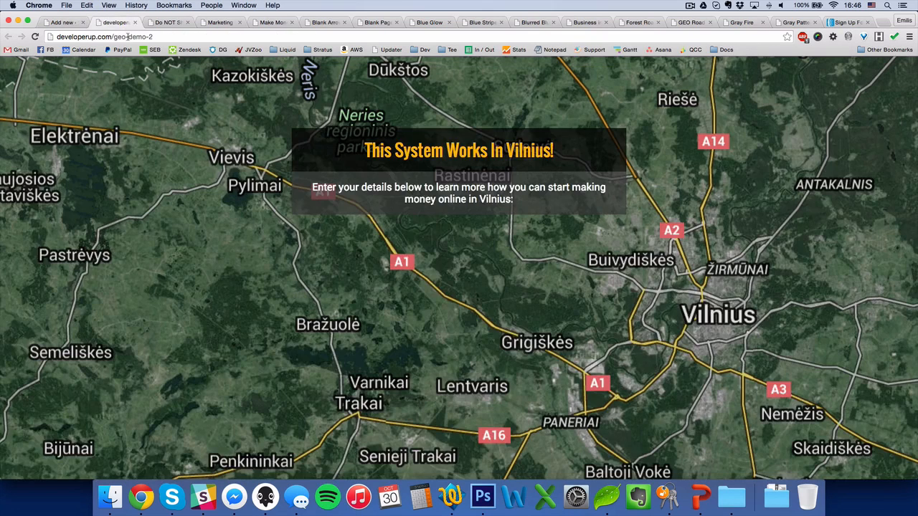
pyautogui.press('super+r')
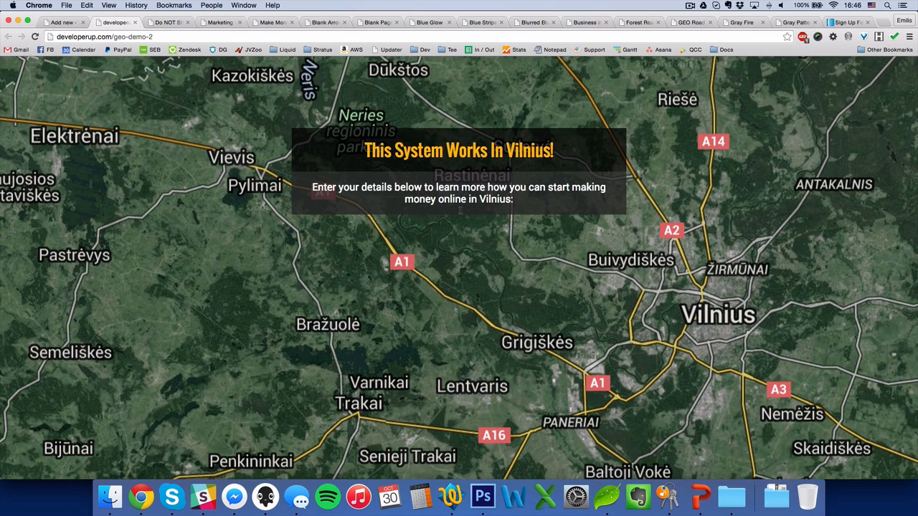
# - Add a 10 px vertical spacer below the Text element in the lower column
pyautogui.click(62, 22)
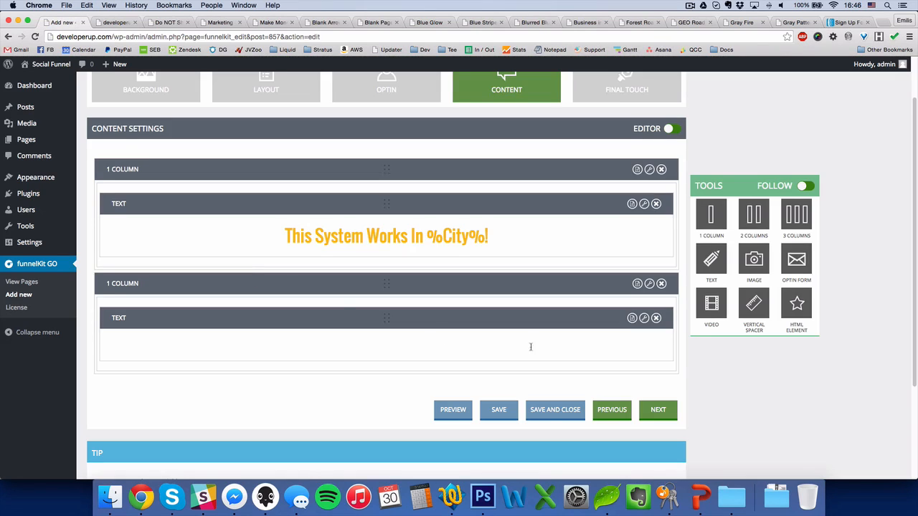
pyautogui.scroll(-2, 571, 344)
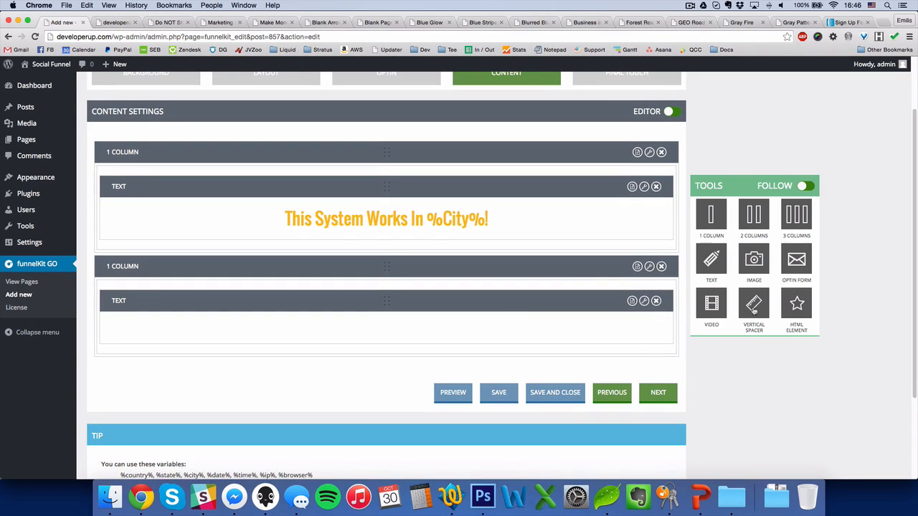
pyautogui.moveTo(753, 309); pyautogui.dragTo(610, 359)
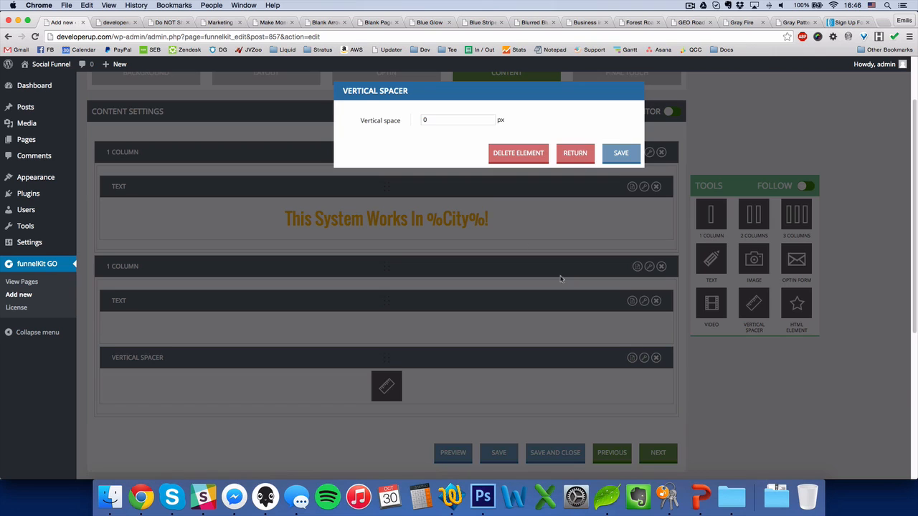
pyautogui.moveTo(439, 121); pyautogui.dragTo(387, 121)
pyautogui.write('10')
pyautogui.click(620, 155)
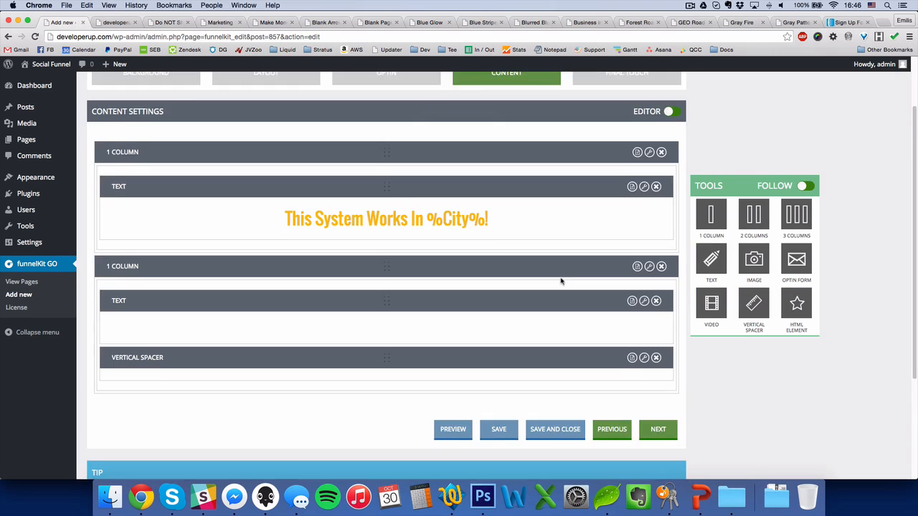
# - Add an Optin Form element below the vertical spacer and view the saved page live
pyautogui.scroll(-2, 556, 283)
pyautogui.scroll(-1, 551, 284)
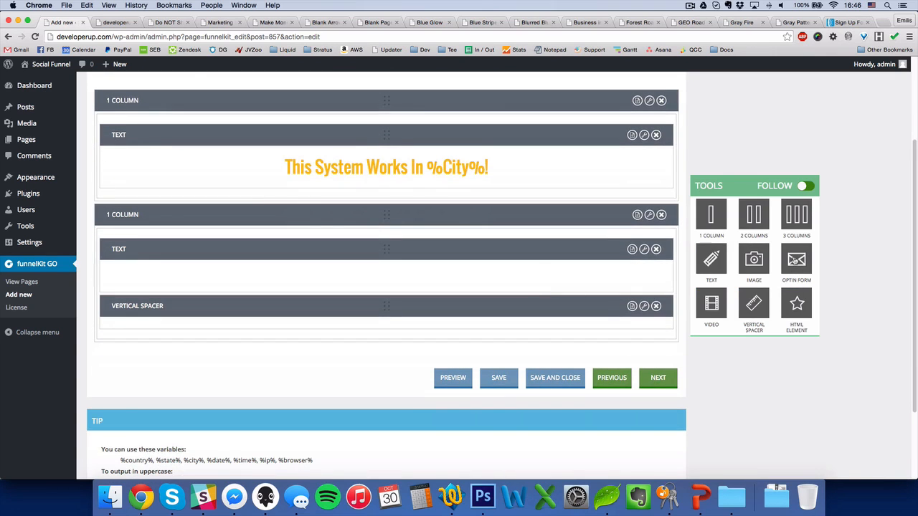
pyautogui.moveTo(795, 274); pyautogui.dragTo(590, 352)
pyautogui.scroll(-1, 539, 366)
pyautogui.click(492, 421)
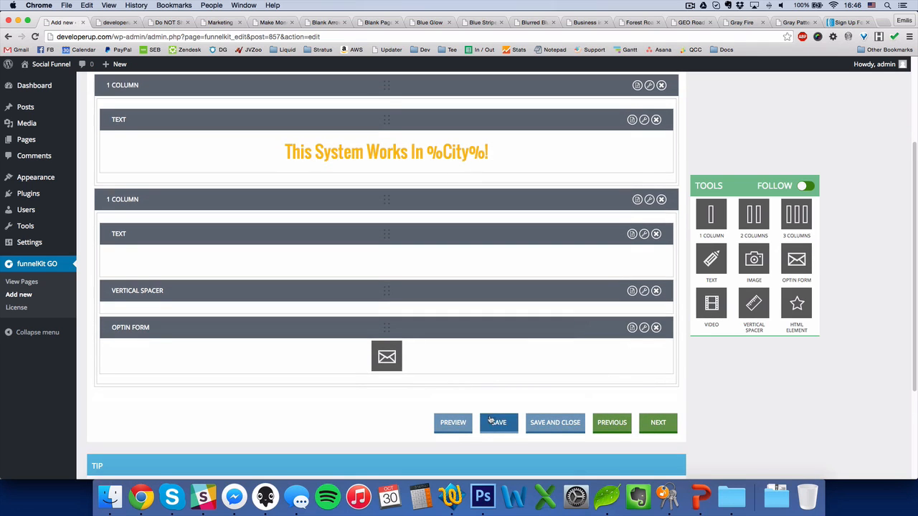
pyautogui.press('Return')
pyautogui.click(113, 22)
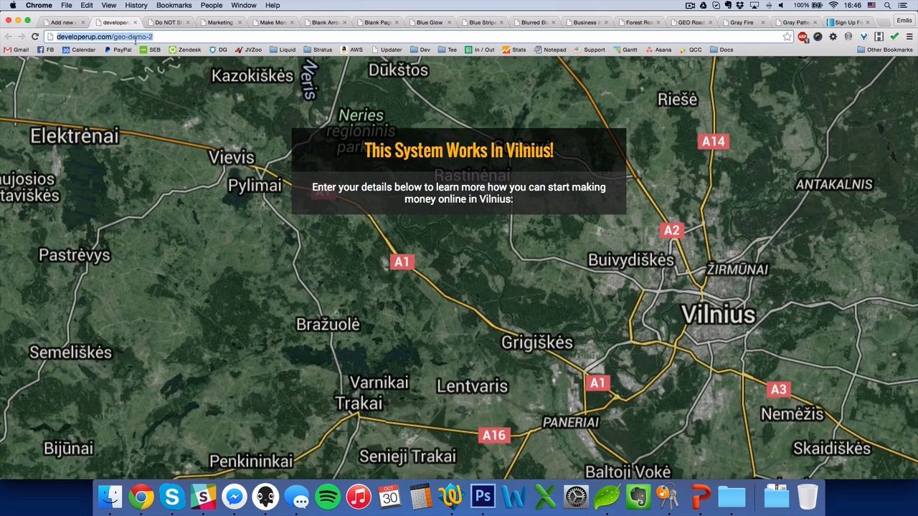
pyautogui.press('super+r')
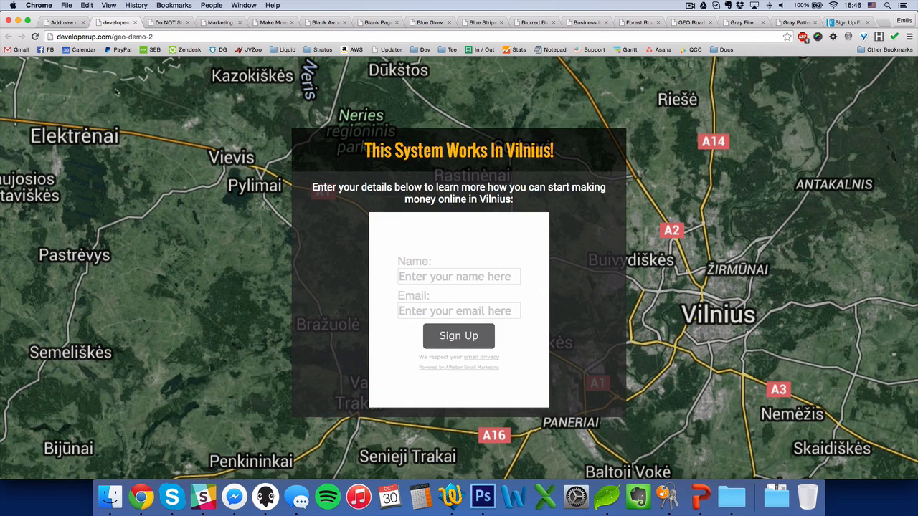
# - Enable custom styles for the opt-in form, with a 600 px wide form body and no background
pyautogui.click(66, 22)
pyautogui.scroll(5, 451, 215)
pyautogui.click(386, 152)
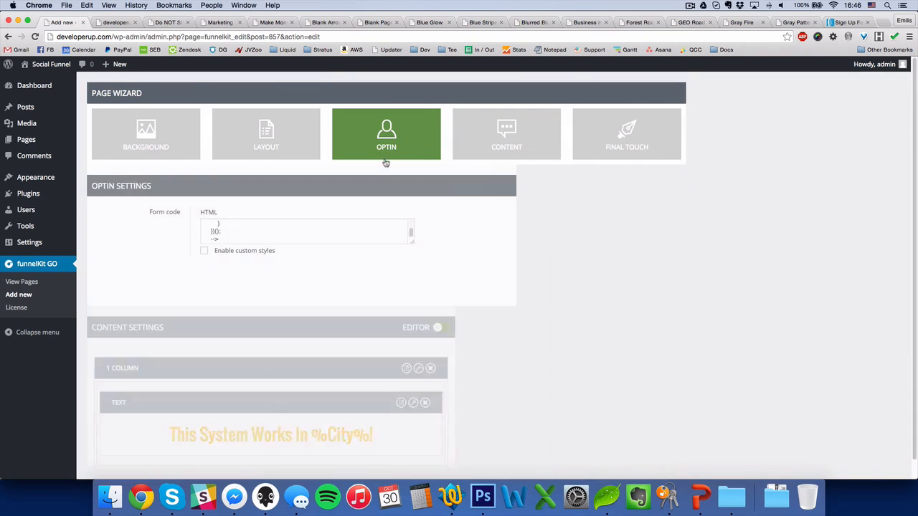
pyautogui.click(245, 252)
pyautogui.scroll(-2, 567, 284)
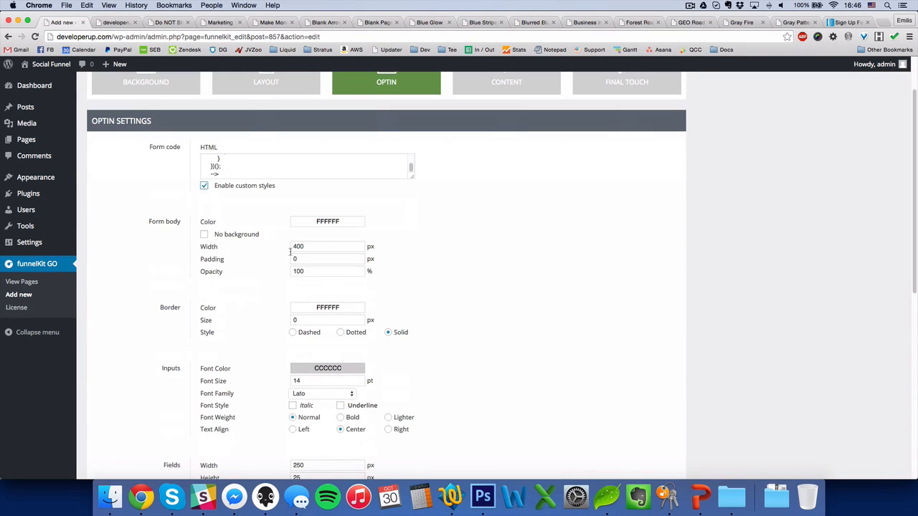
pyautogui.moveTo(315, 246); pyautogui.dragTo(243, 247)
pyautogui.write('600')
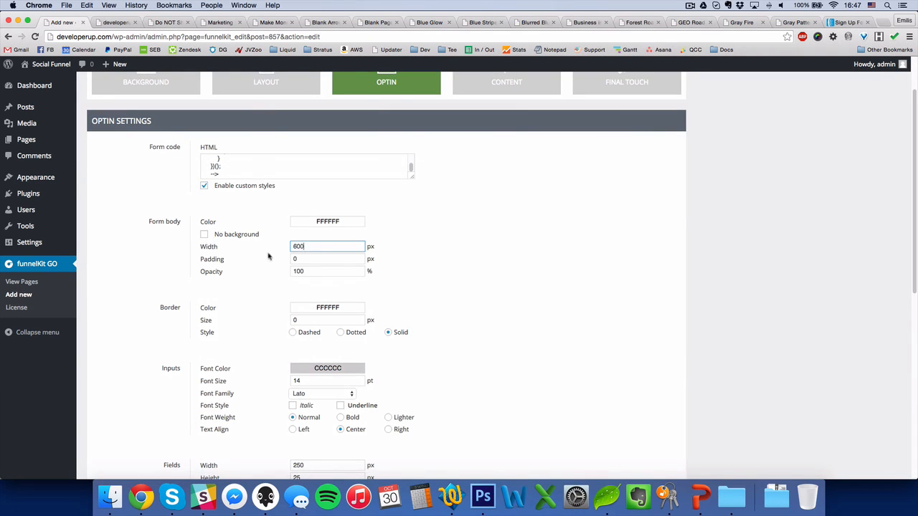
pyautogui.click(205, 234)
# - Set the opt-in form fields to 400 px width, 35 px height and 5 px padding
pyautogui.scroll(-3, 378, 269)
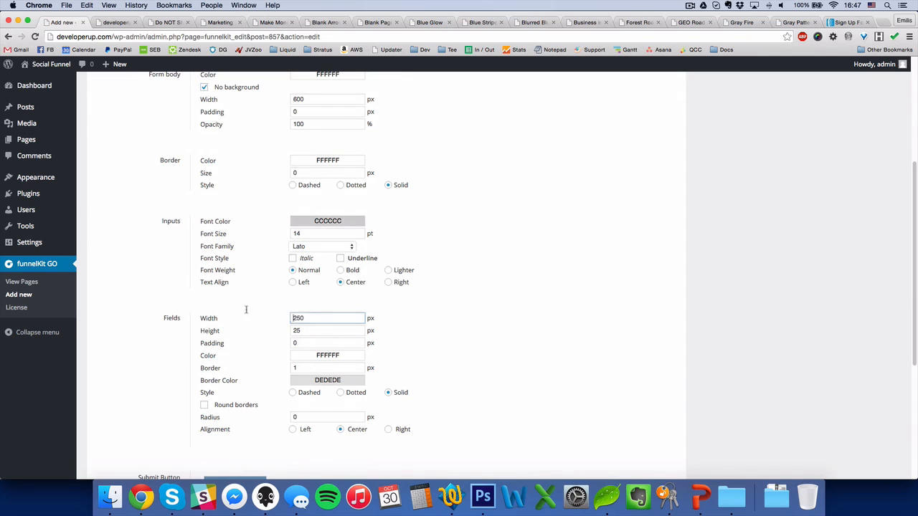
pyautogui.moveTo(315, 317); pyautogui.dragTo(247, 315)
pyautogui.write('400')
pyautogui.moveTo(322, 343); pyautogui.dragTo(258, 330)
pyautogui.write('5')
pyautogui.click(466, 345)
pyautogui.scroll(-2, 459, 344)
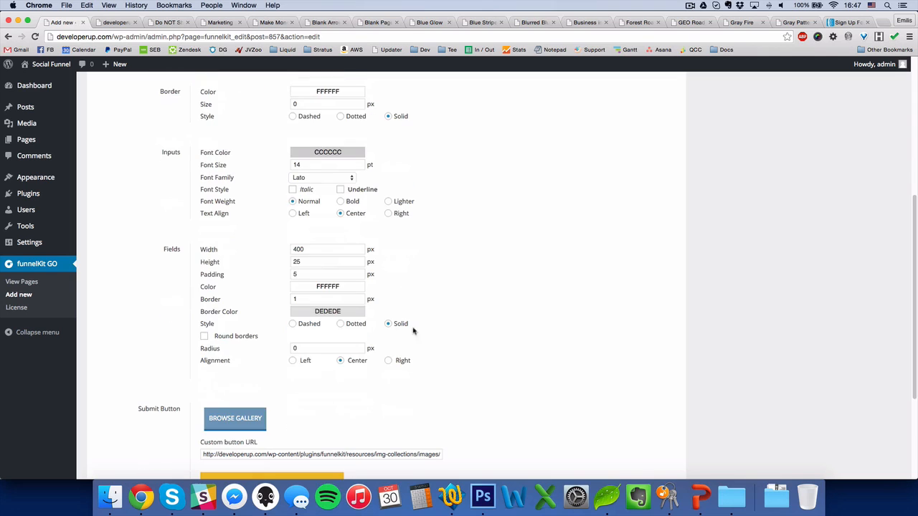
pyautogui.click(293, 262)
pyautogui.click(508, 271)
pyautogui.scroll(-1, 444, 290)
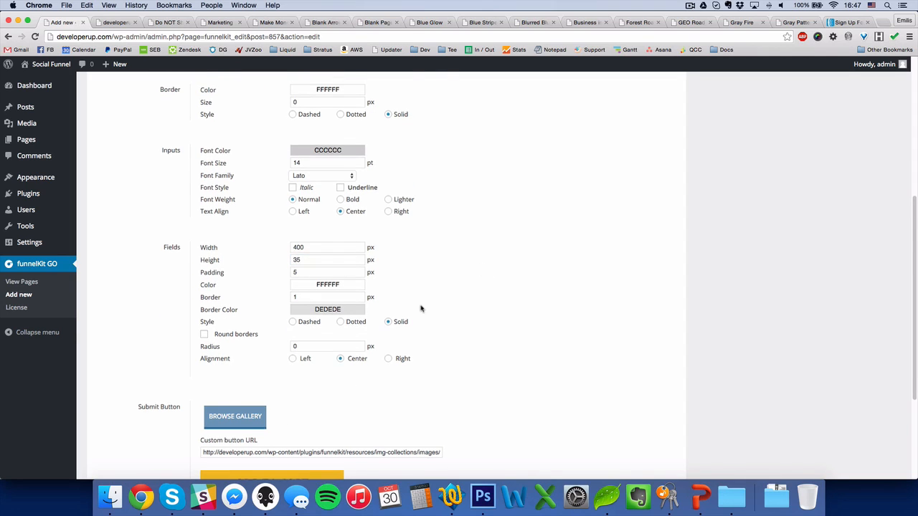
# - Set the submit button's width to 450 px
pyautogui.scroll(-3, 420, 308)
pyautogui.moveTo(313, 401); pyautogui.dragTo(258, 397)
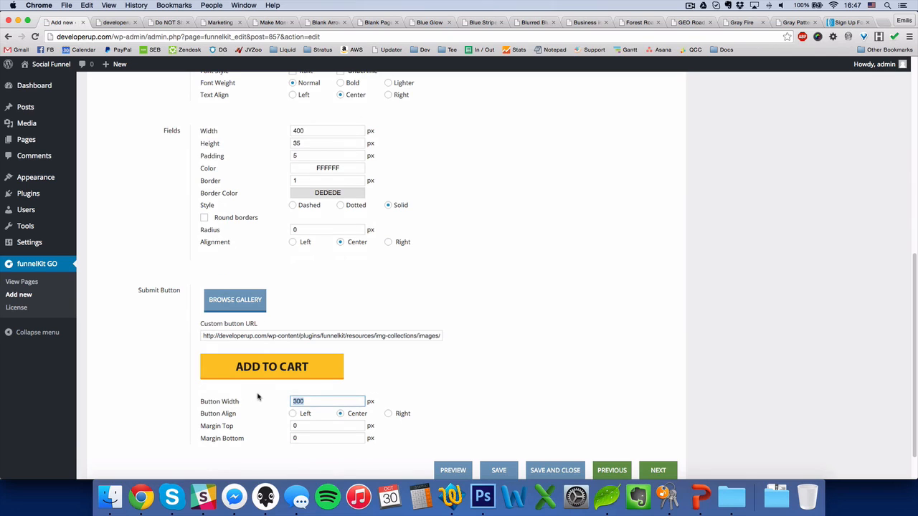
pyautogui.write('450')
# - Compare with the form fields' width and set the submit button's width to 370 px
pyautogui.scroll(5, 631, 351)
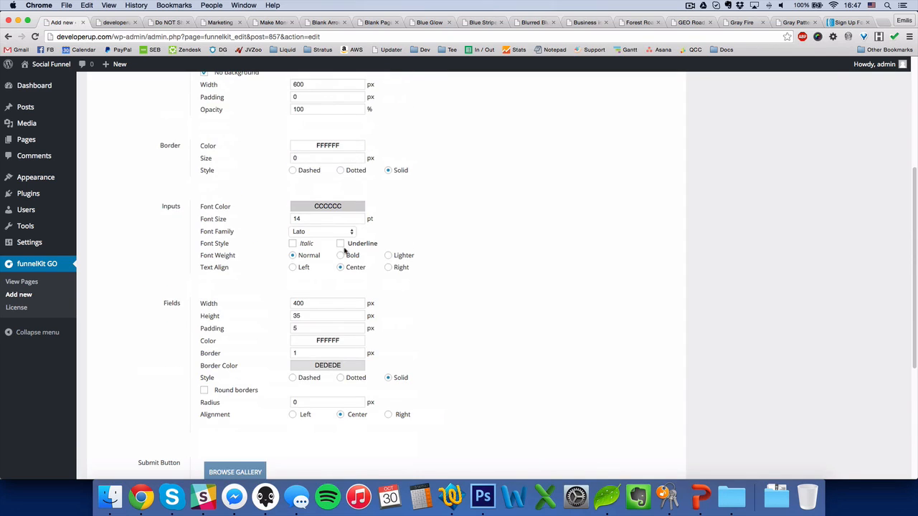
pyautogui.moveTo(322, 306); pyautogui.dragTo(280, 306)
pyautogui.scroll(-6, 467, 330)
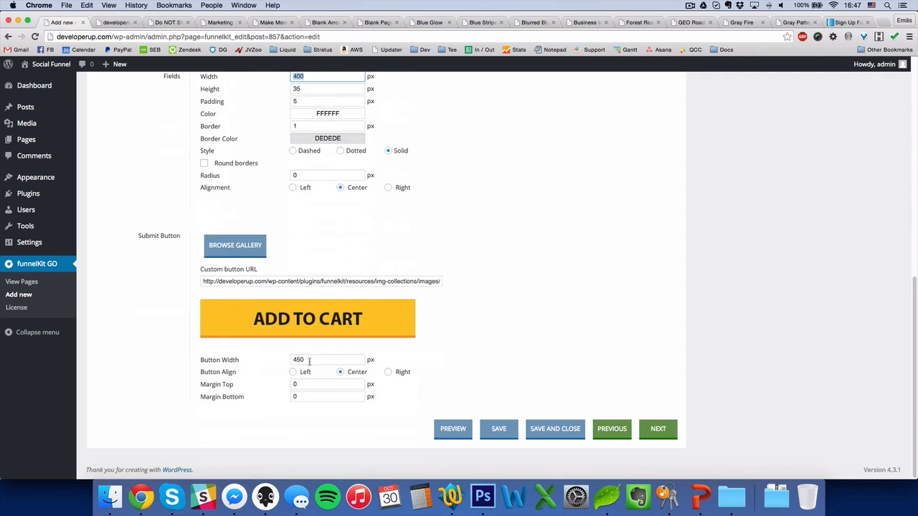
pyautogui.moveTo(309, 362); pyautogui.dragTo(248, 350)
pyautogui.write('370')
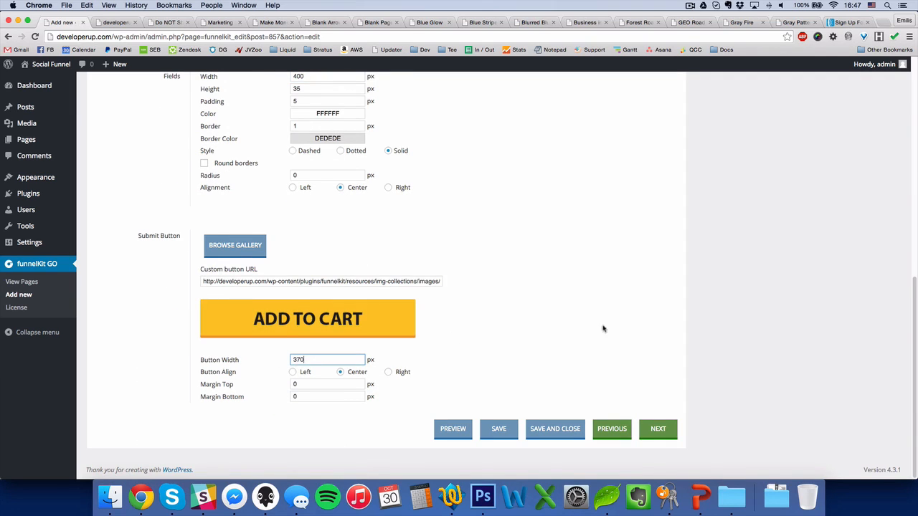
# - Choose the yellow Style 1 CONTINUE image from the gallery as the submit button
pyautogui.click(235, 250)
pyautogui.click(394, 203)
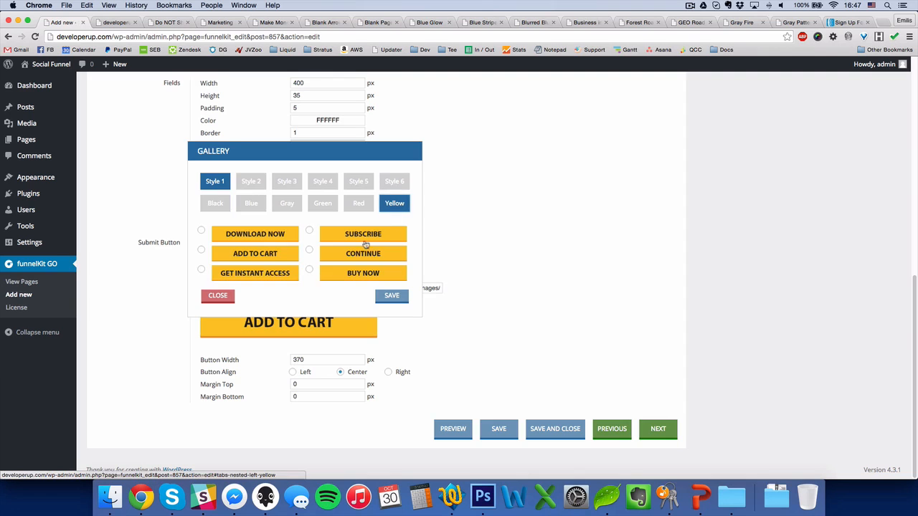
pyautogui.click(363, 253)
pyautogui.click(392, 296)
# - Save the opt-in settings and reload the live page to check the styled form
pyautogui.scroll(5, 430, 323)
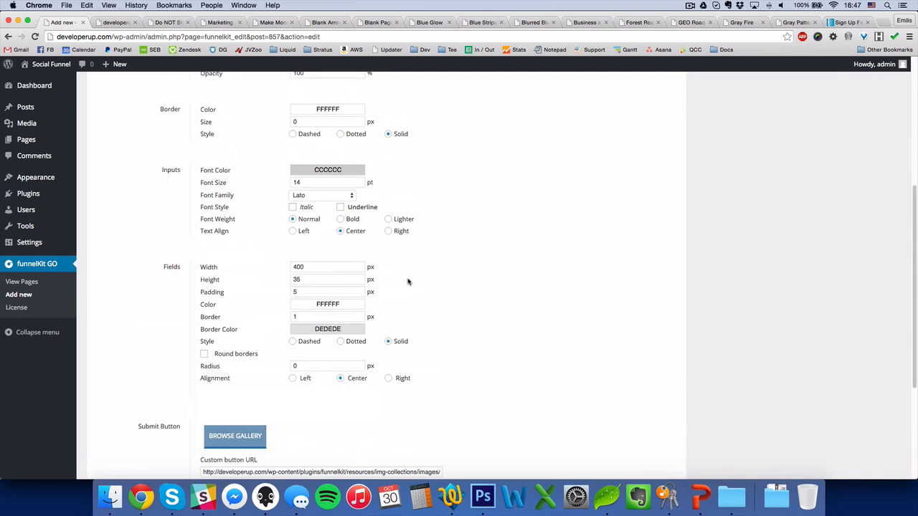
pyautogui.scroll(-5, 416, 287)
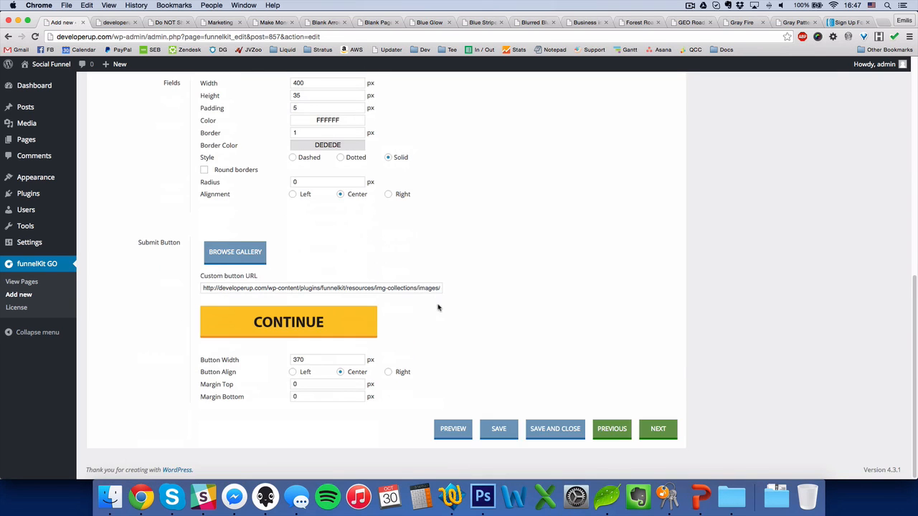
pyautogui.click(119, 22)
pyautogui.press('Return')
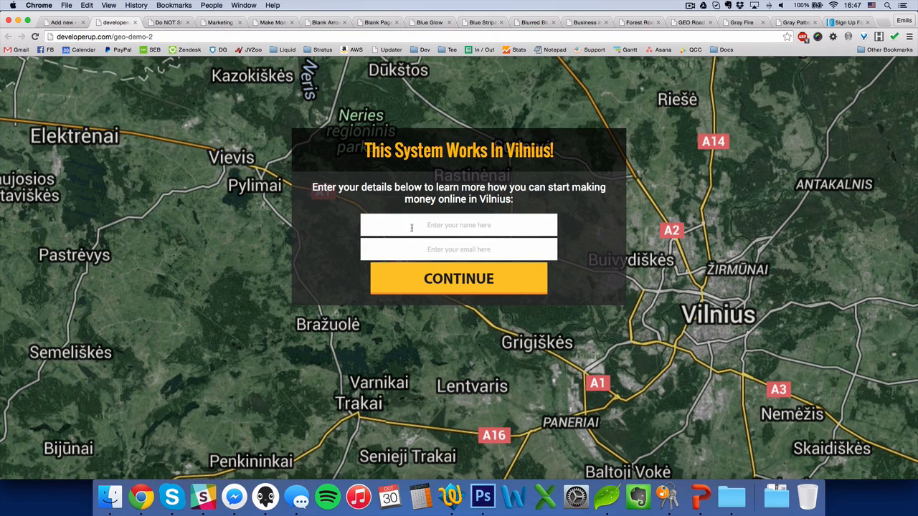
# - Return to the opt-in settings and set the submit button's top margin to 1 px
pyautogui.click(62, 22)
pyautogui.doubleClick(300, 385)
pyautogui.write('1')
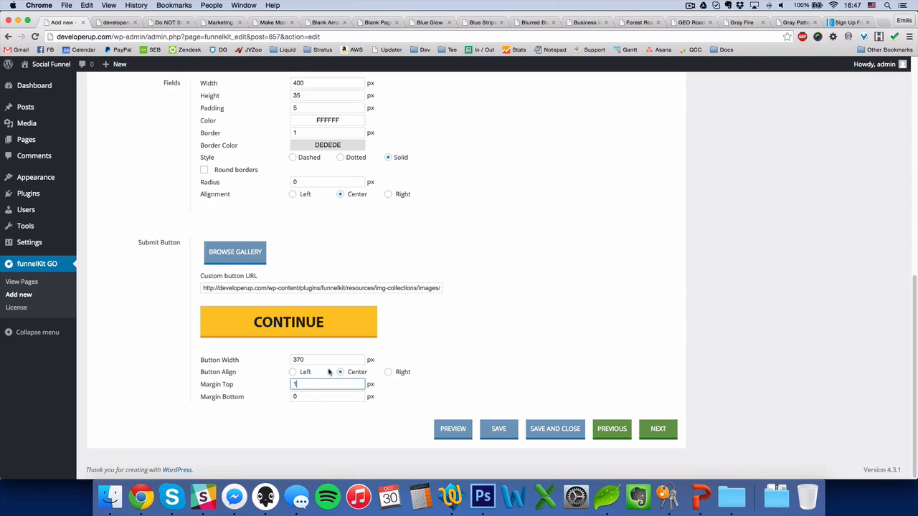
# - Set the form inputs' font color to 696969 and their font size to 16 pt
pyautogui.scroll(5, 477, 332)
pyautogui.click(338, 187)
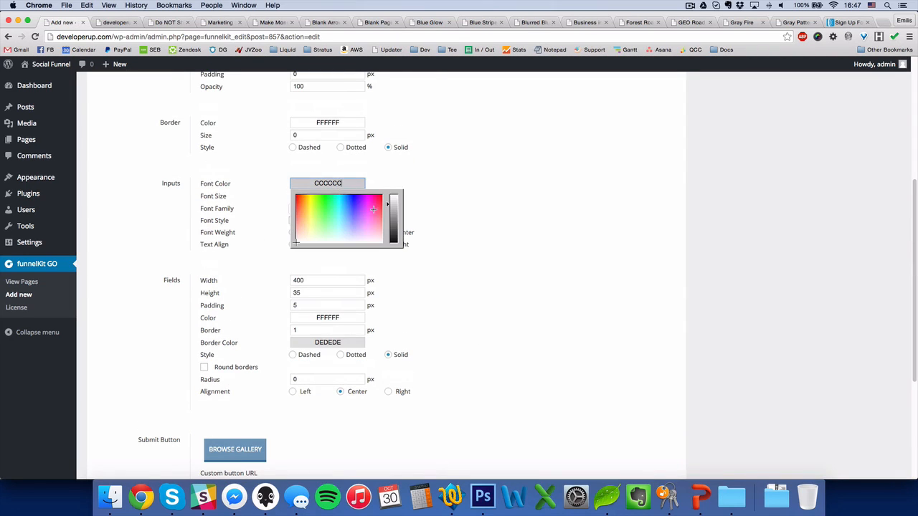
pyautogui.moveTo(384, 217); pyautogui.dragTo(390, 224)
pyautogui.click(444, 184)
pyautogui.click(246, 199)
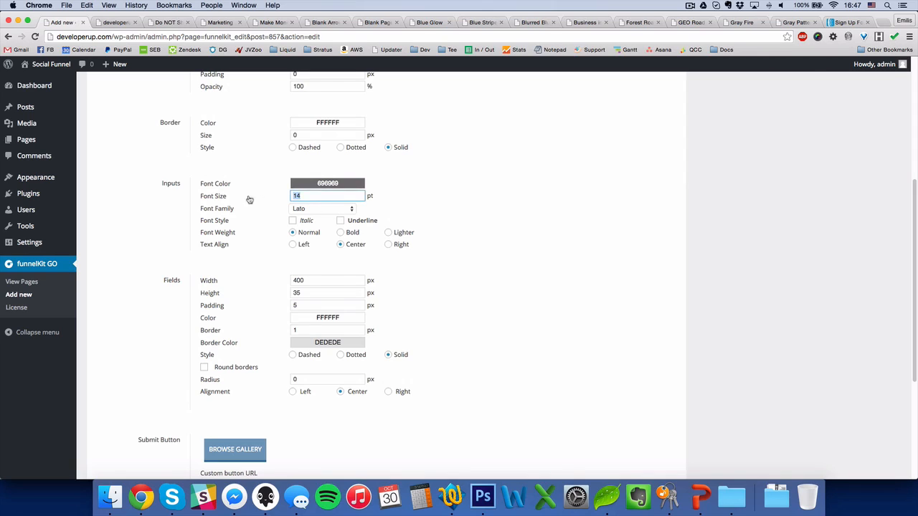
pyautogui.press('BackSpace')
pyautogui.write('6')
pyautogui.click(575, 243)
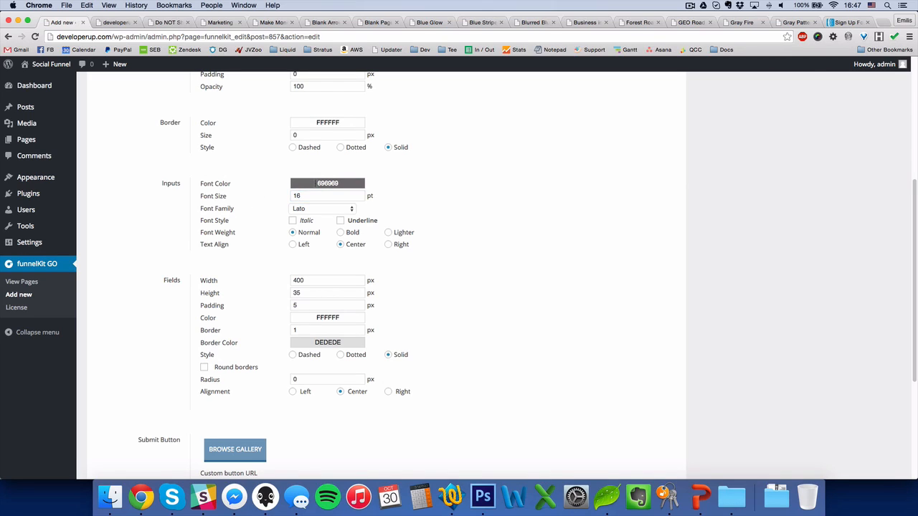
# - Make the form inputs' text italic and darken its font color
pyautogui.click(293, 220)
pyautogui.click(338, 186)
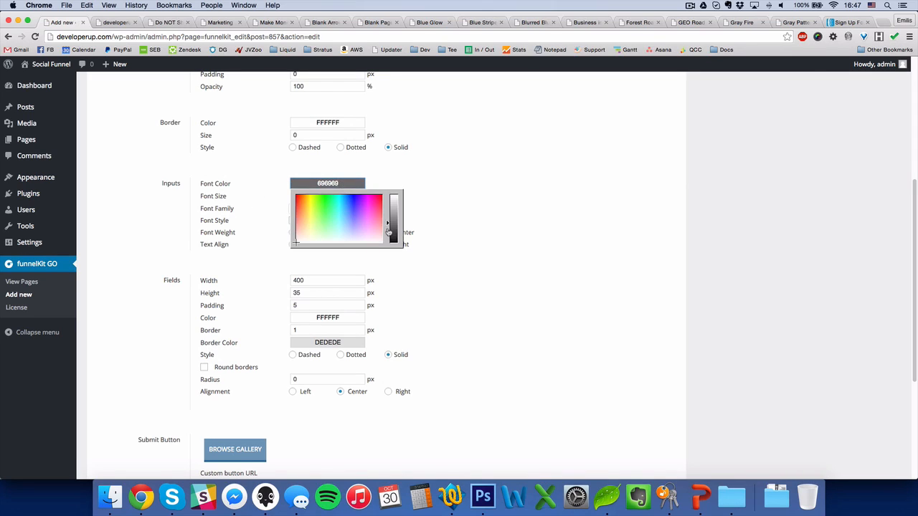
pyautogui.moveTo(389, 229); pyautogui.dragTo(390, 229)
pyautogui.click(484, 219)
# - Save the opt-in settings and reload the live page to check the input text
pyautogui.scroll(-5, 484, 219)
pyautogui.click(499, 429)
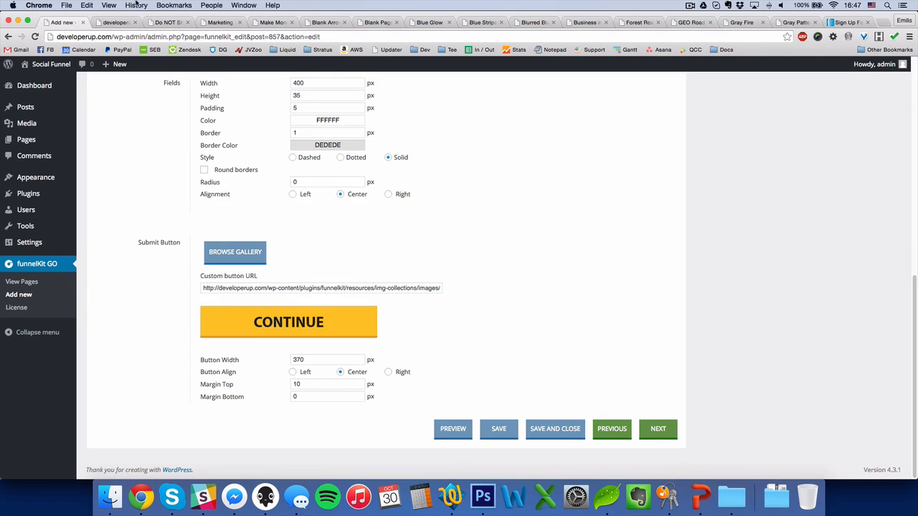
pyautogui.click(112, 26)
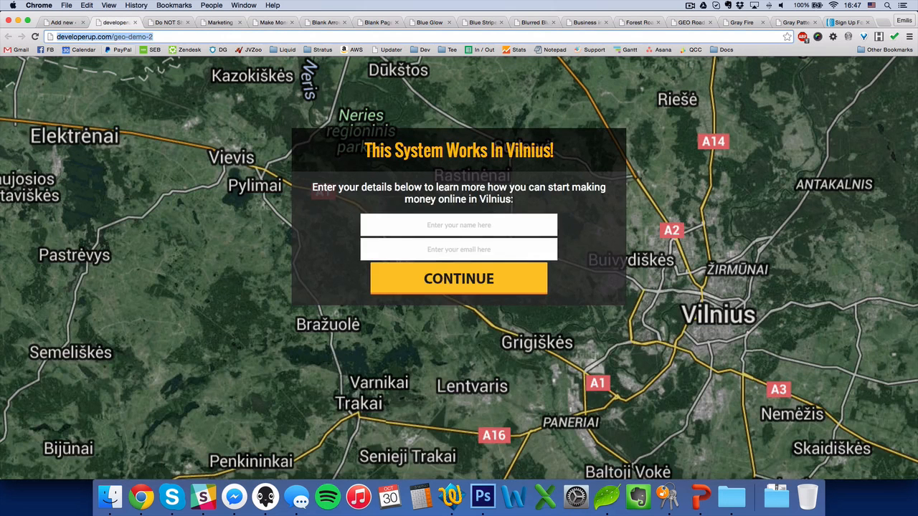
pyautogui.press('super+r')
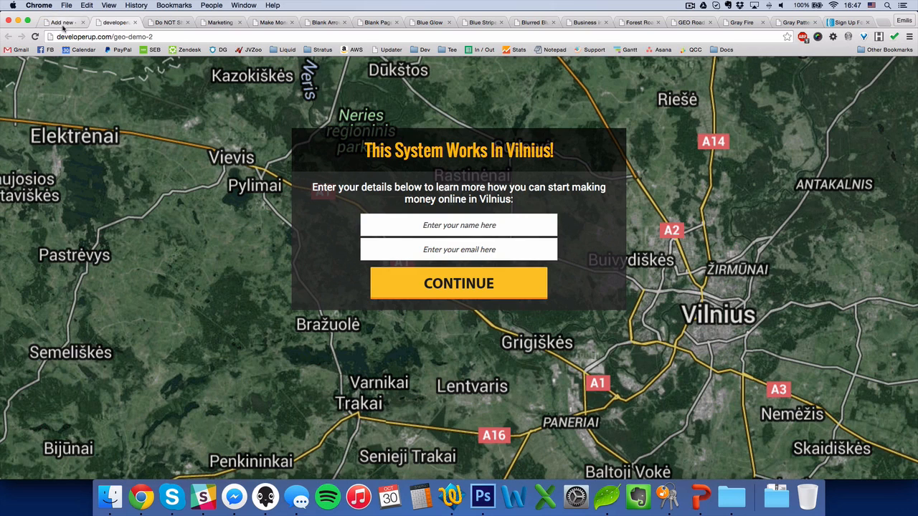
# - Add a vertical spacer below the opt-in form's column in the page content and set its vertical space to 50 px
pyautogui.click(62, 22)
pyautogui.scroll(15, 503, 263)
pyautogui.click(505, 138)
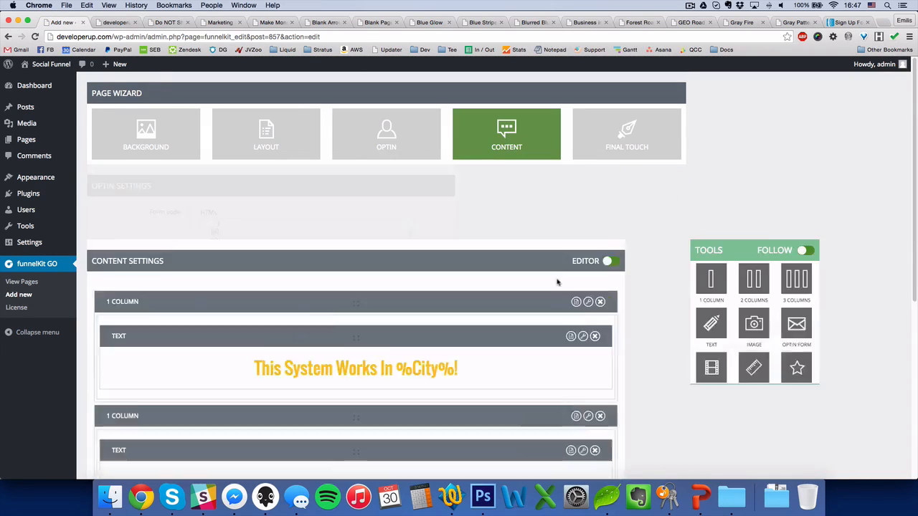
pyautogui.scroll(-8, 559, 294)
pyautogui.moveTo(736, 318); pyautogui.dragTo(405, 247)
pyautogui.click(649, 256)
pyautogui.write('50')
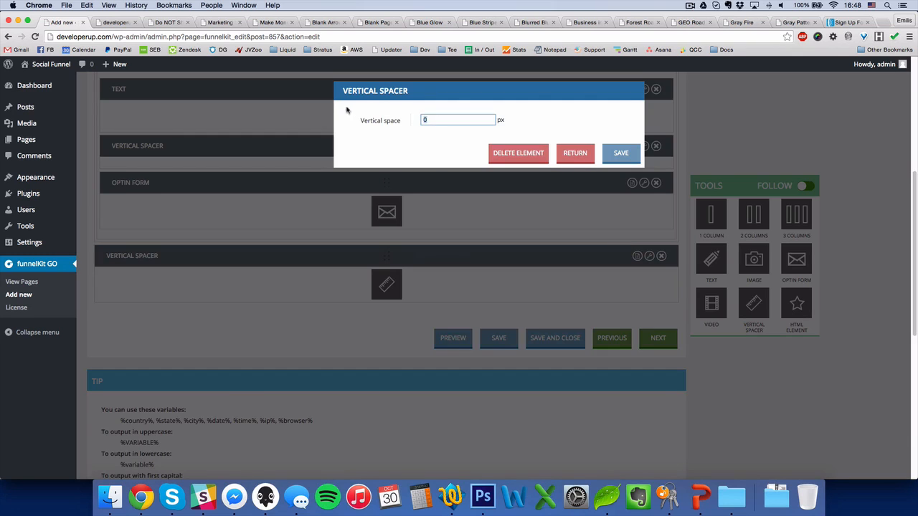
pyautogui.click(621, 153)
# - Add a text element below the new spacer and enter "All Rights Reserved - funnelKit GO"
pyautogui.moveTo(720, 260); pyautogui.dragTo(458, 308)
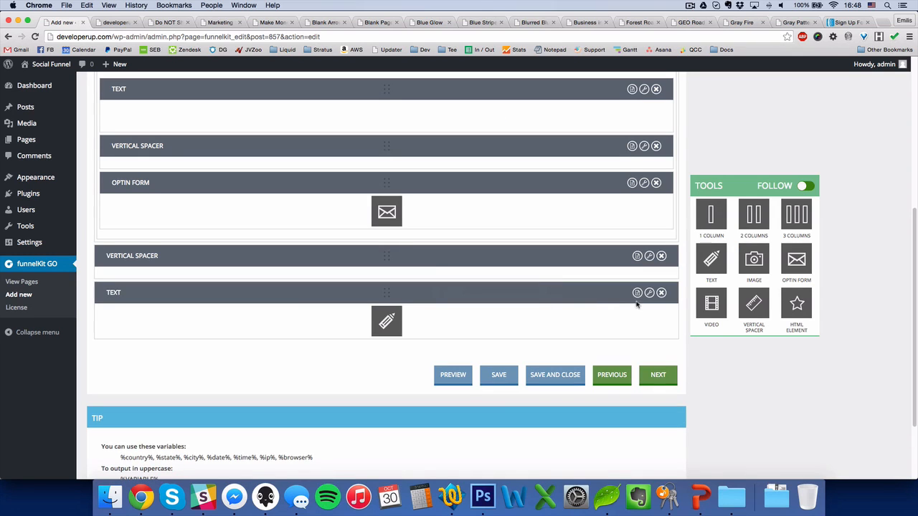
pyautogui.click(650, 293)
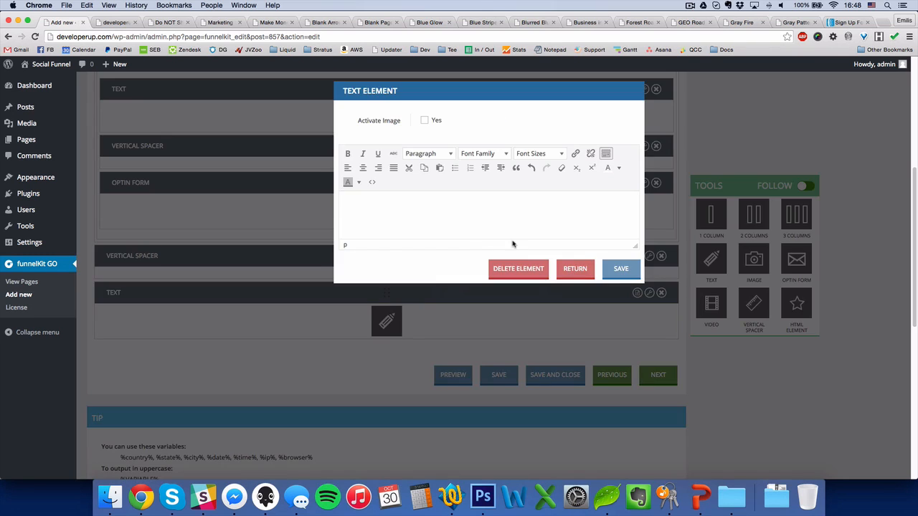
pyautogui.click(500, 219)
pyautogui.write('All RIghts Resereved - Fu')
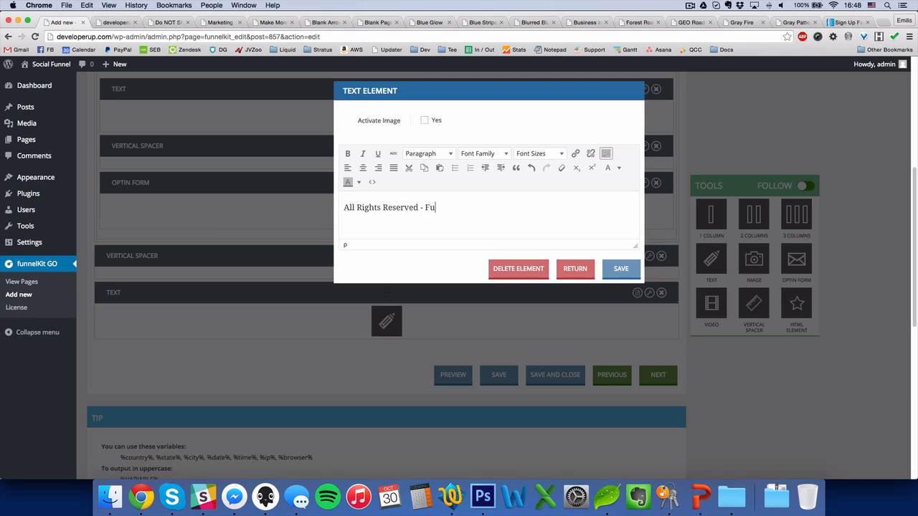
pyautogui.press('BackSpace')
pyautogui.press('BackSpace')
pyautogui.write('funnelKit GO')
# - Center the footer text and format it as white 8pt Roboto
pyautogui.press('super+a')
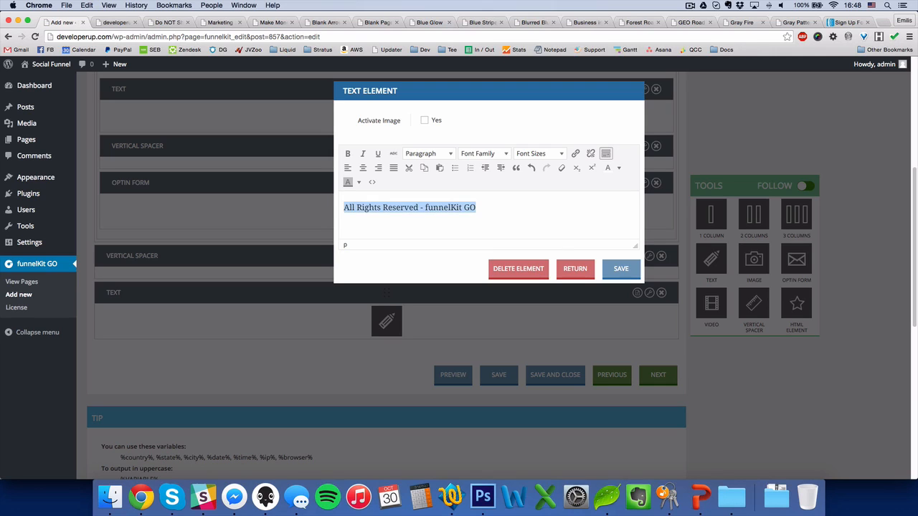
pyautogui.click(363, 168)
pyautogui.click(534, 153)
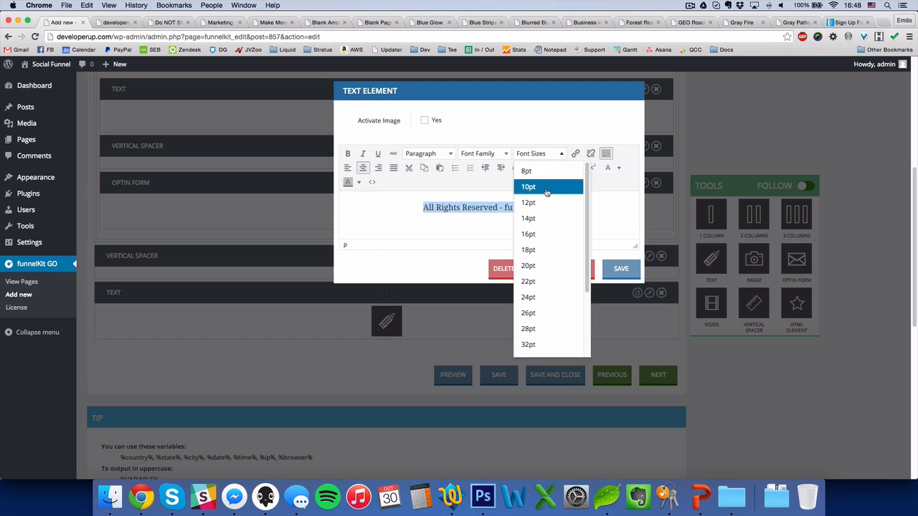
pyautogui.click(529, 187)
pyautogui.click(529, 153)
pyautogui.click(539, 172)
pyautogui.click(484, 153)
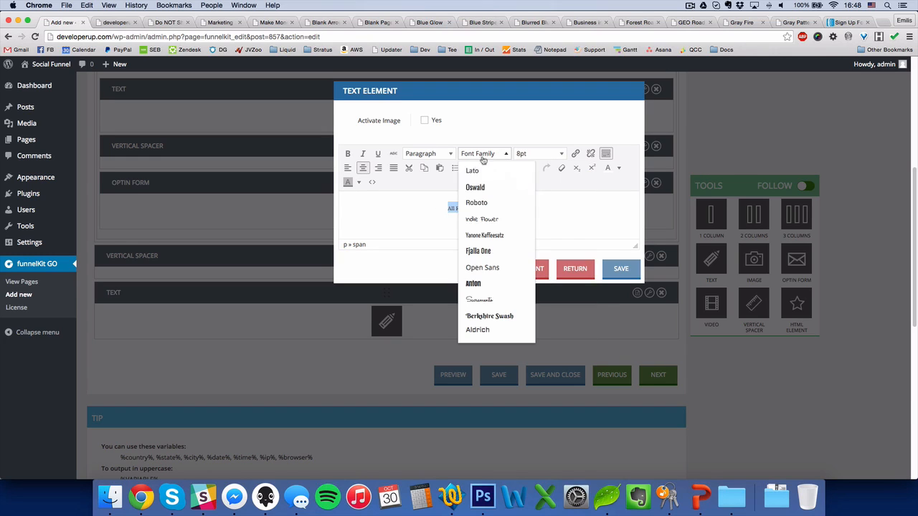
pyautogui.click(488, 204)
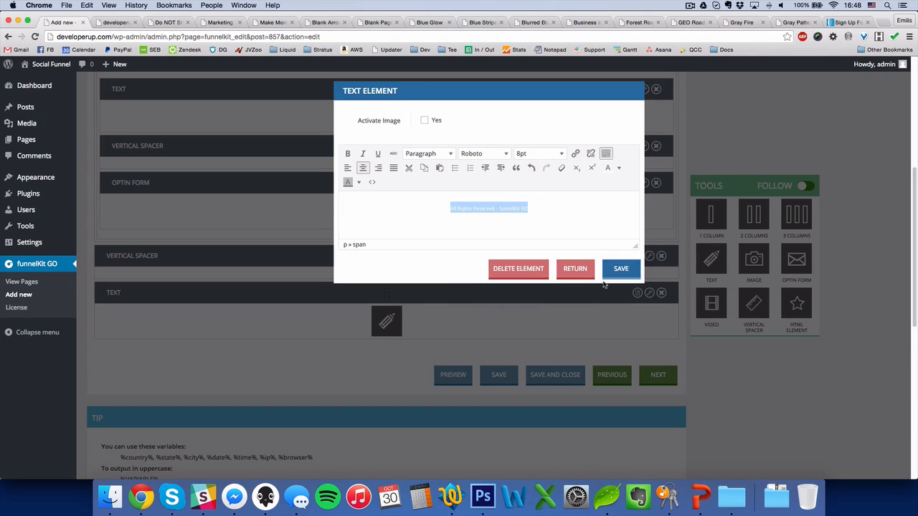
# - Save the footer text element and the page, and reload the live page to check the footer
pyautogui.click(618, 269)
pyautogui.click(499, 365)
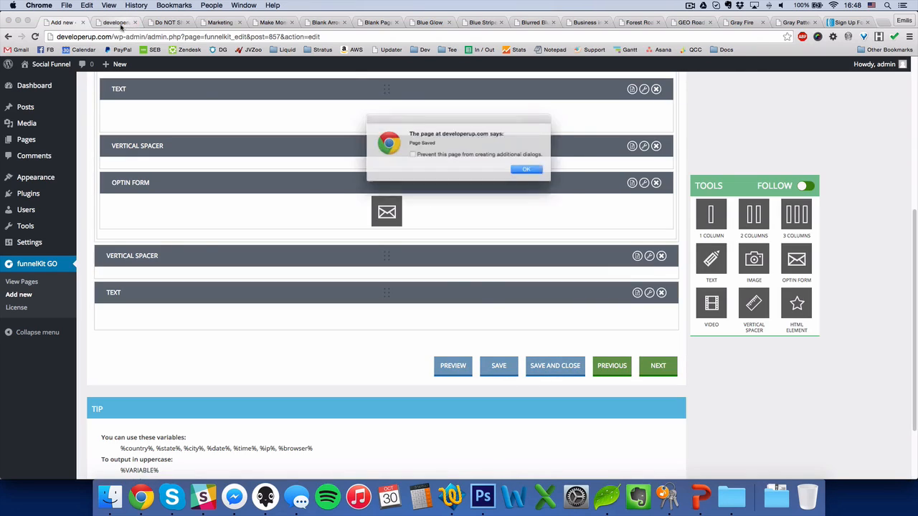
pyautogui.click(115, 22)
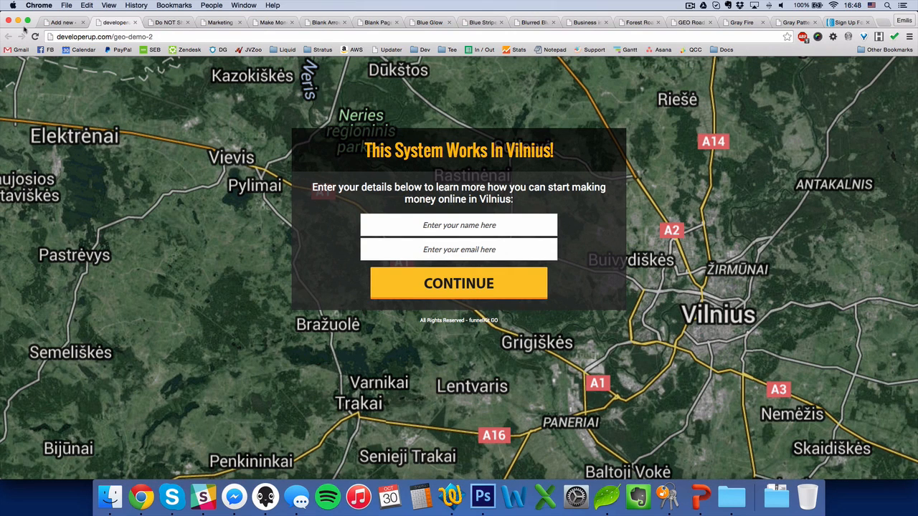
# - Set the page title to "WARNING! Don't share this page!" in the Final Touch settings
pyautogui.click(59, 22)
pyautogui.scroll(5, 662, 320)
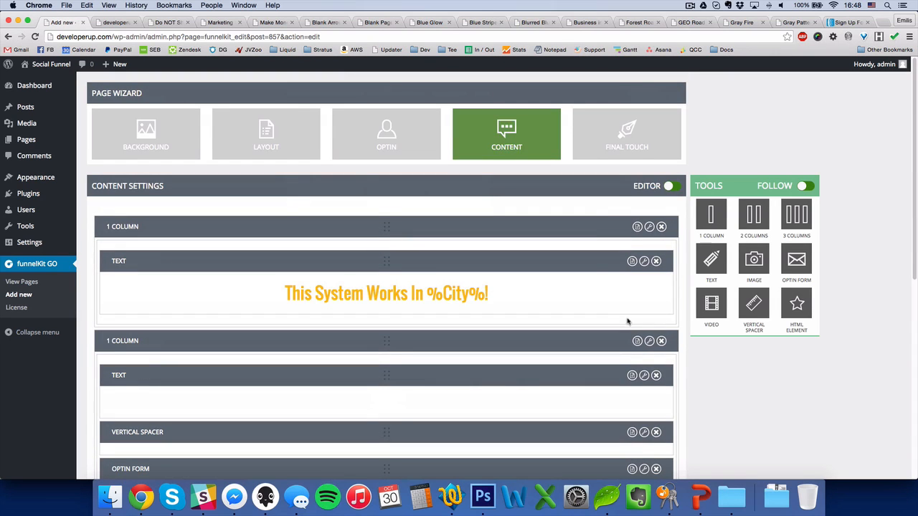
pyautogui.click(626, 152)
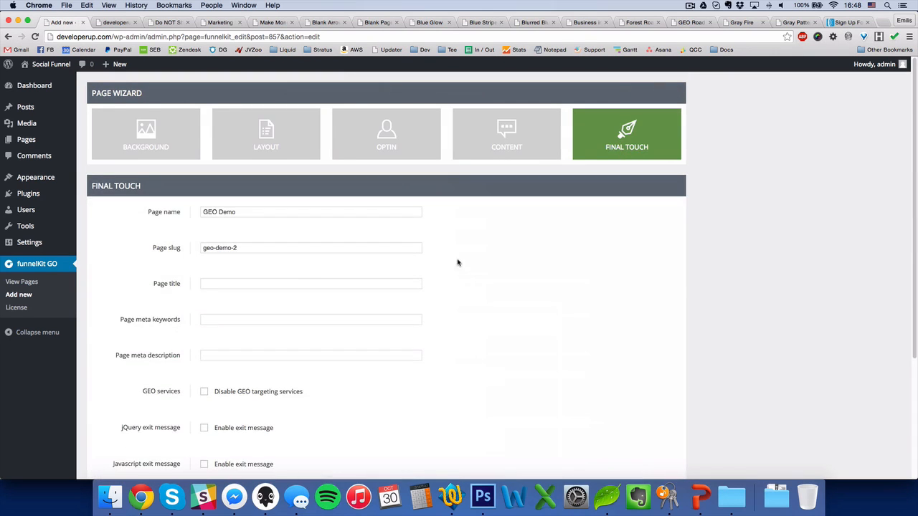
pyautogui.click(251, 274)
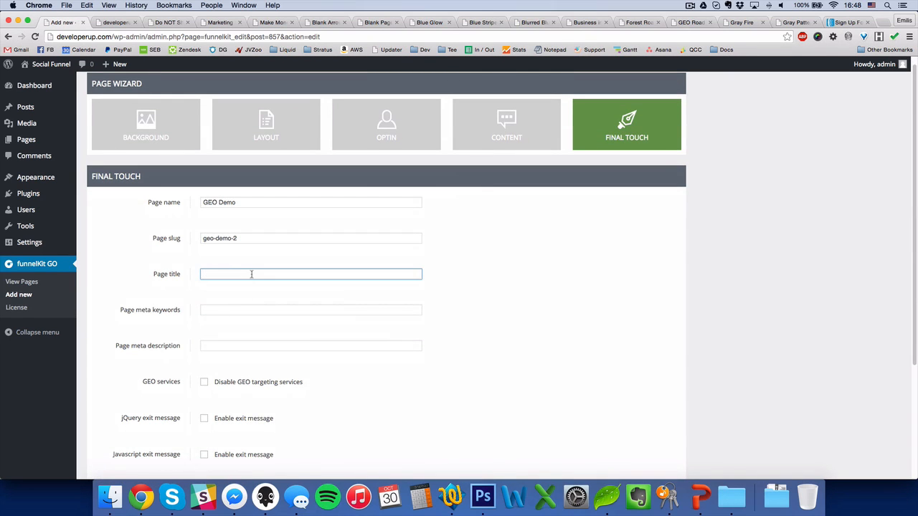
pyautogui.write("WARNING! Don't share this page!")
# - Enable the jQuery exit message and set its width to 600 px
pyautogui.scroll(-1, 241, 304)
pyautogui.scroll(-3, 241, 304)
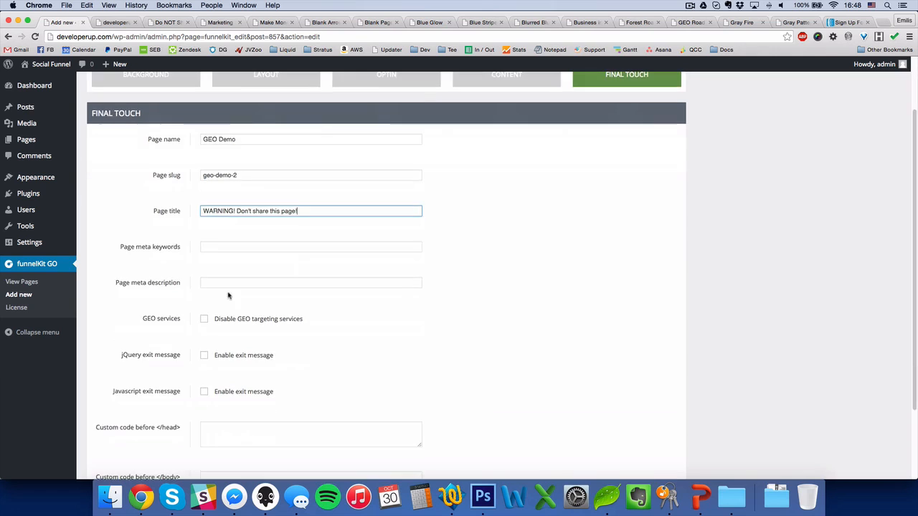
pyautogui.click(234, 309)
pyautogui.scroll(-2, 528, 331)
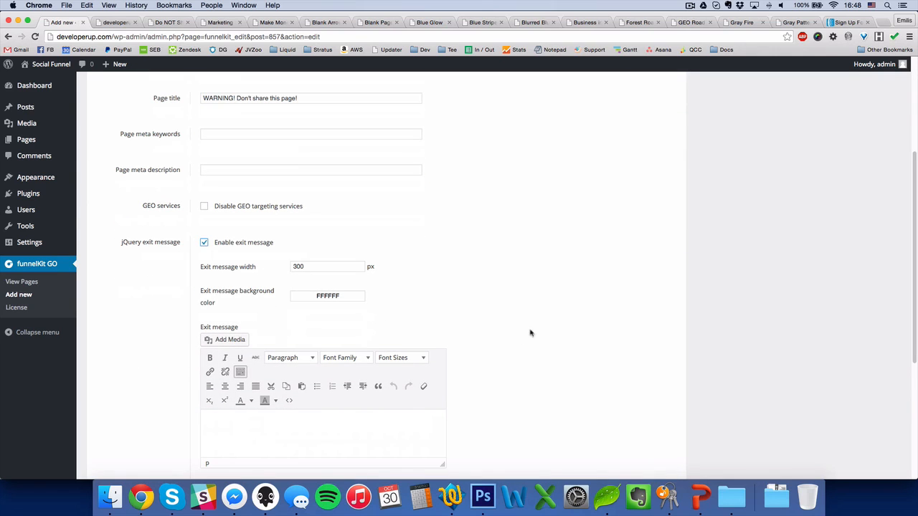
pyautogui.moveTo(306, 267); pyautogui.dragTo(265, 261)
pyautogui.write('600')
pyautogui.click(515, 272)
# - Set the exit message background color to red FF0A0A
pyautogui.scroll(-2, 496, 272)
pyautogui.click(319, 220)
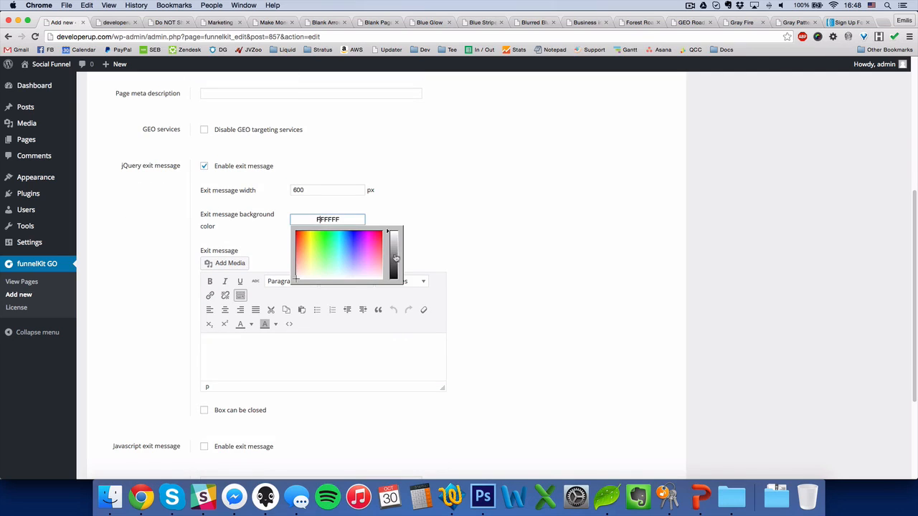
pyautogui.click(301, 231)
pyautogui.moveTo(302, 231); pyautogui.dragTo(286, 232)
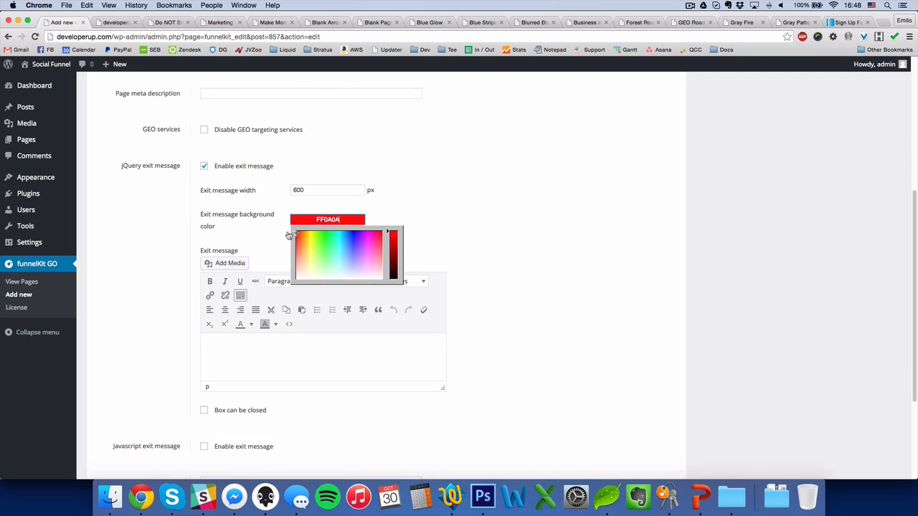
pyautogui.click(446, 188)
pyautogui.scroll(-1, 482, 236)
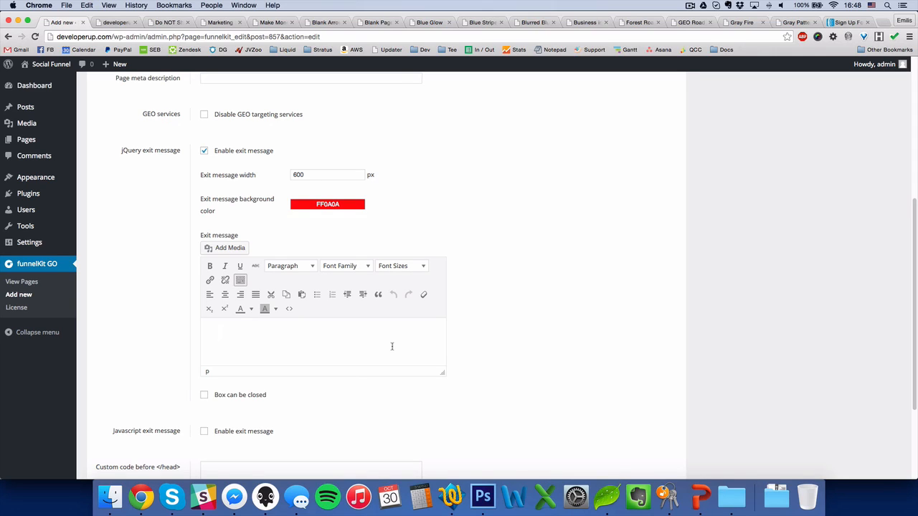
pyautogui.write('WARNING')
pyautogui.press('super+a')
pyautogui.press('BackSpace')
# - Enter "BEFORE YOU GO!" as the exit message heading and center it
pyautogui.write('BEFORE YOU GO!')
pyautogui.press('super+a')
pyautogui.click(224, 294)
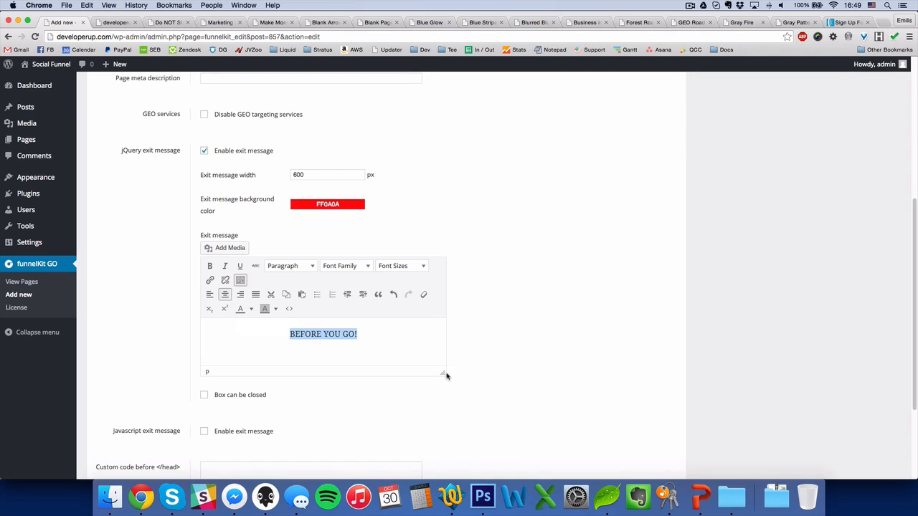
# - Enlarge the exit message editor and add the line "Please download my conversion cheat-sheet PDF report:" under the heading
pyautogui.moveTo(443, 374); pyautogui.dragTo(444, 444)
pyautogui.click(416, 371)
pyautogui.write('Pl')
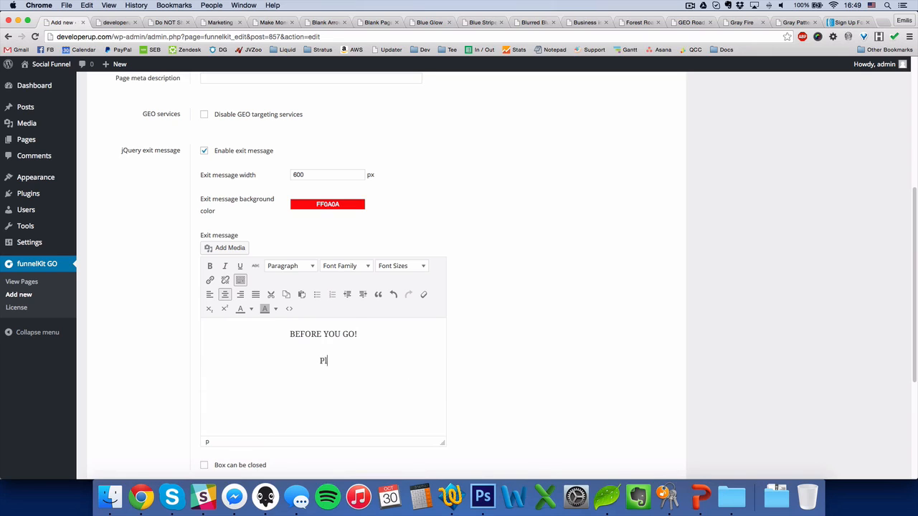
pyautogui.write('ease download my conver')
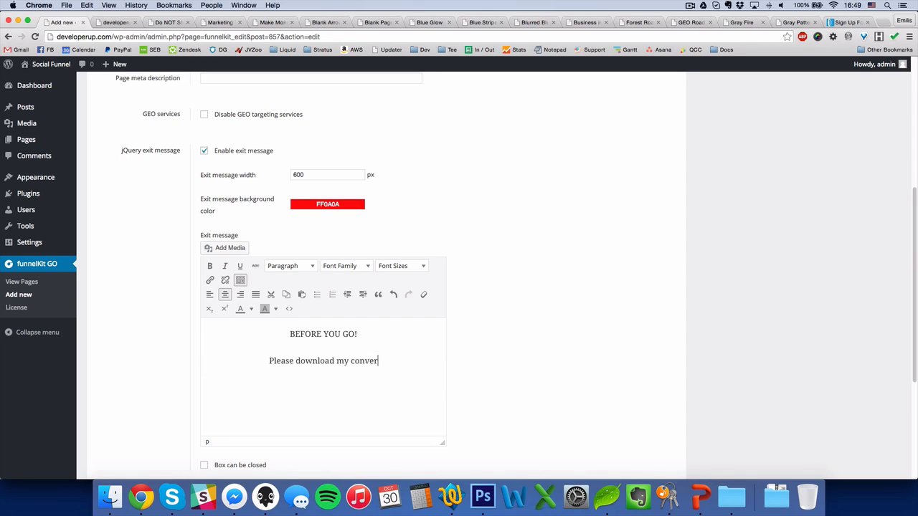
pyautogui.write('sion cheat-she')
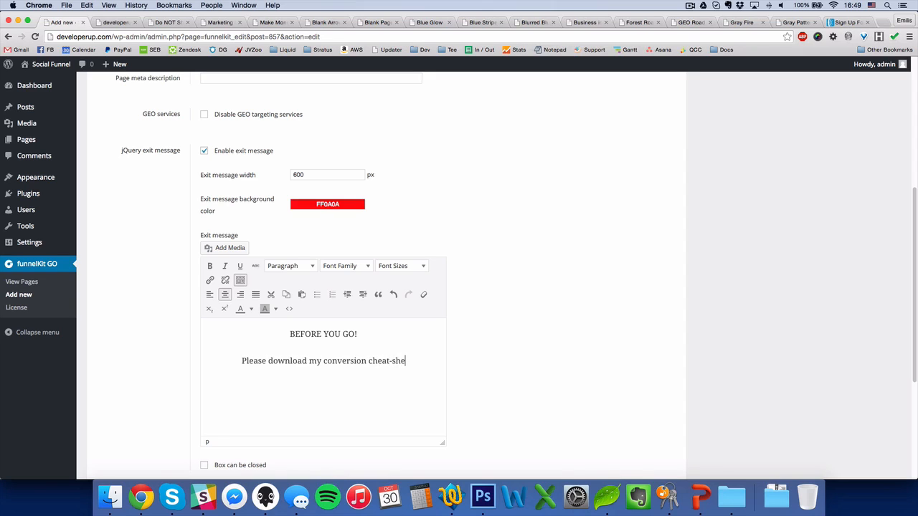
pyautogui.write('et PDF report:')
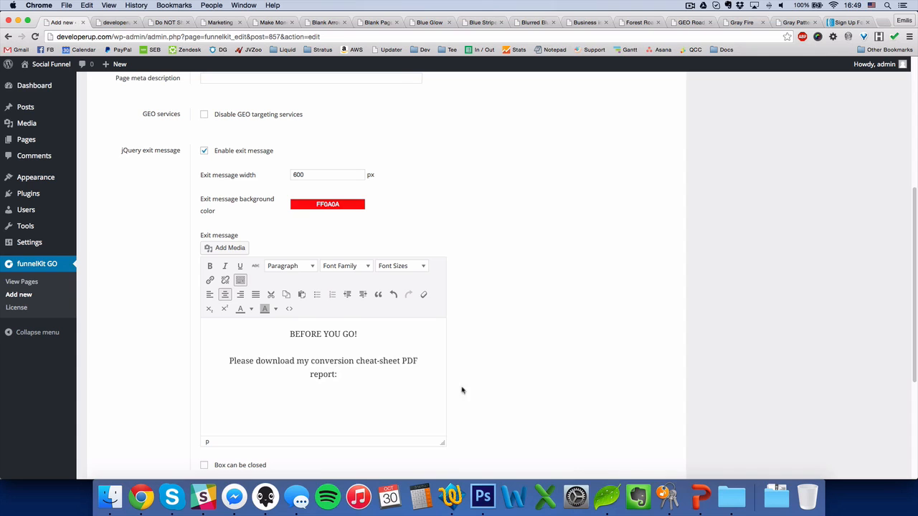
# - Insert the yellow GET INSTANT ACCESS button image from the media library below the exit message text
pyautogui.press('Return')
pyautogui.click(242, 247)
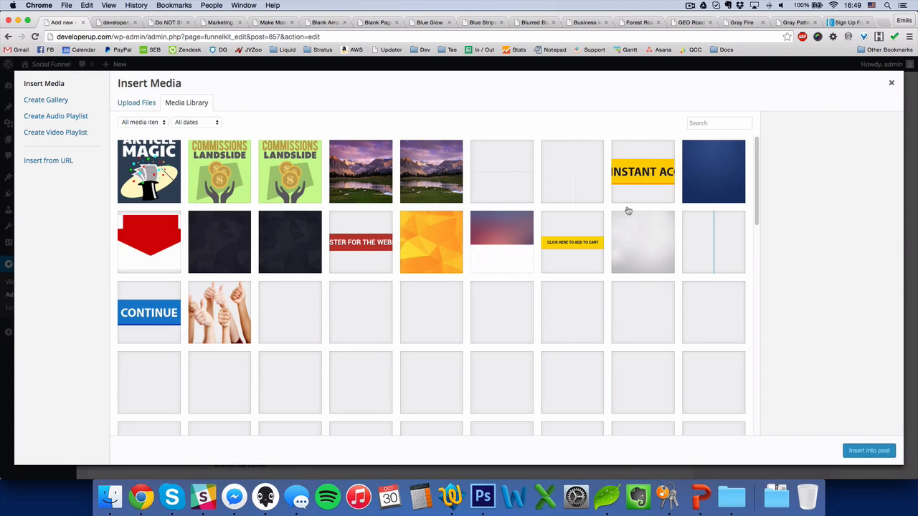
pyautogui.click(635, 183)
pyautogui.click(868, 450)
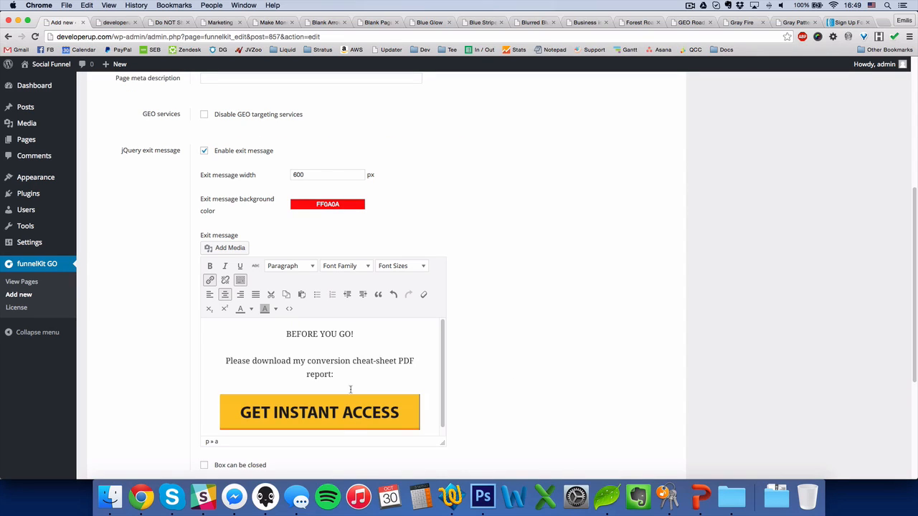
# - Set the "BEFORE YOU GO!" heading to 26pt and the cheat-sheet line to 14pt
pyautogui.tripleClick(358, 334)
pyautogui.click(416, 270)
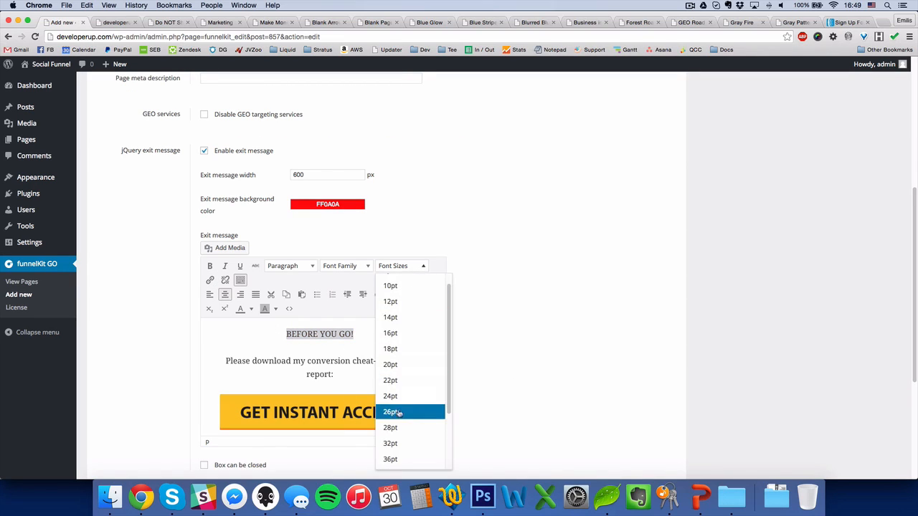
pyautogui.click(402, 414)
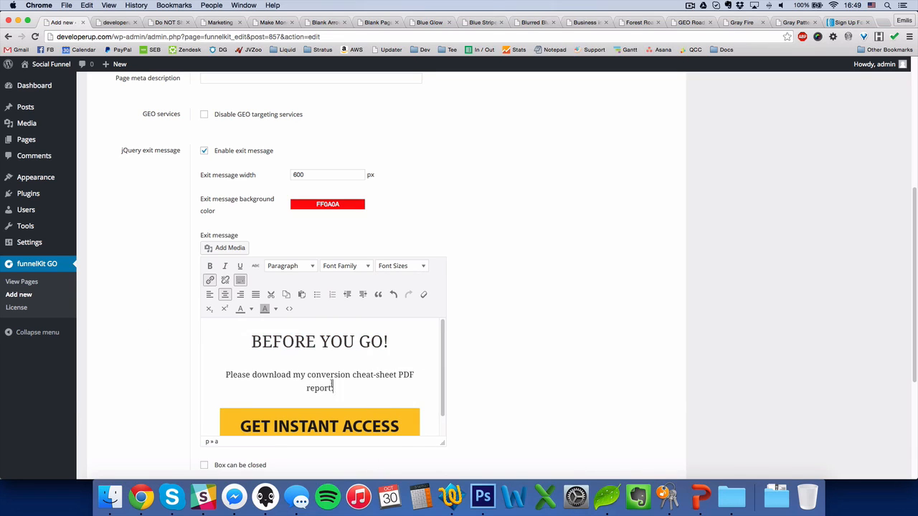
pyautogui.tripleClick(287, 371)
pyautogui.click(418, 267)
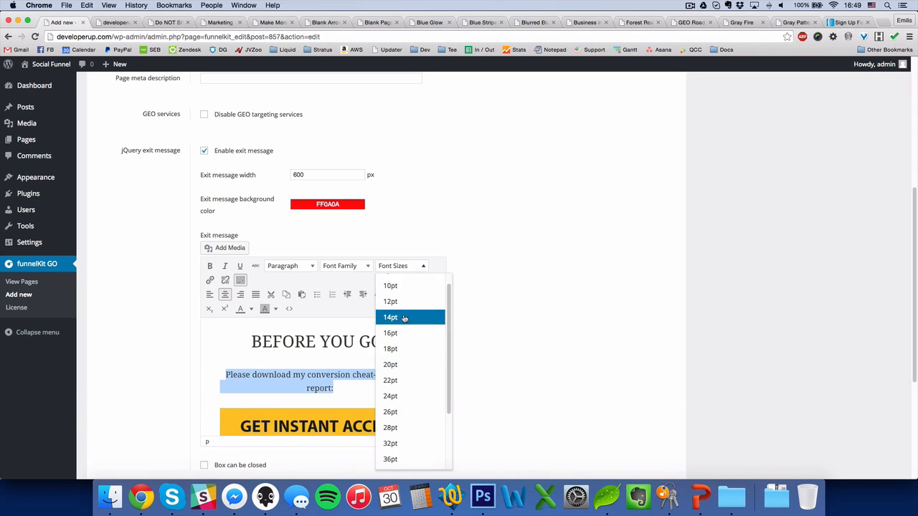
pyautogui.click(391, 332)
# - Change the exit message heading's font family to Oswald
pyautogui.tripleClick(319, 342)
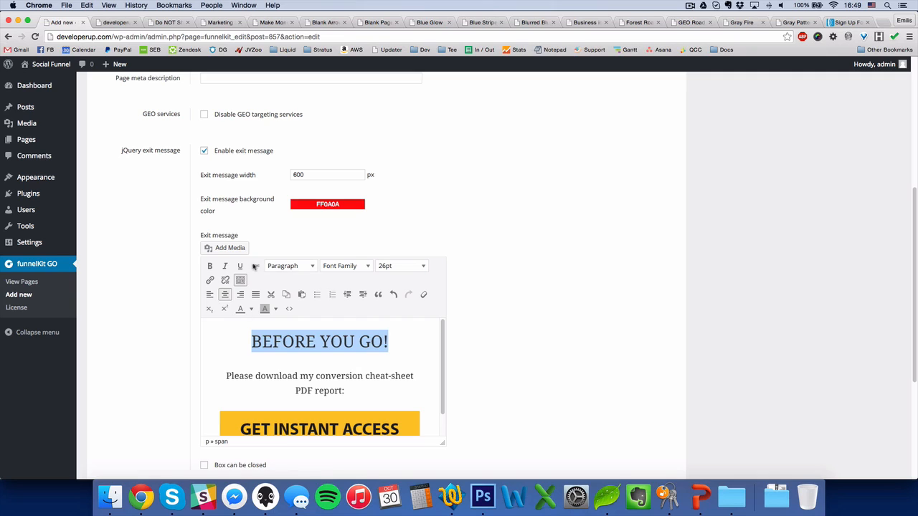
pyautogui.click(350, 267)
pyautogui.click(350, 299)
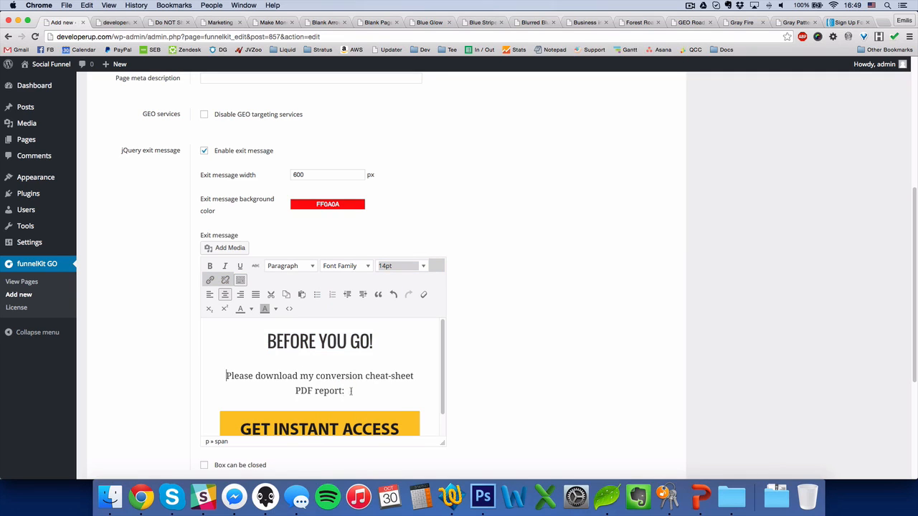
# - Change the font family of the cheat-sheet line below the exit message heading to a sans-serif font
pyautogui.moveTo(351, 391); pyautogui.dragTo(221, 376)
pyautogui.click(403, 267)
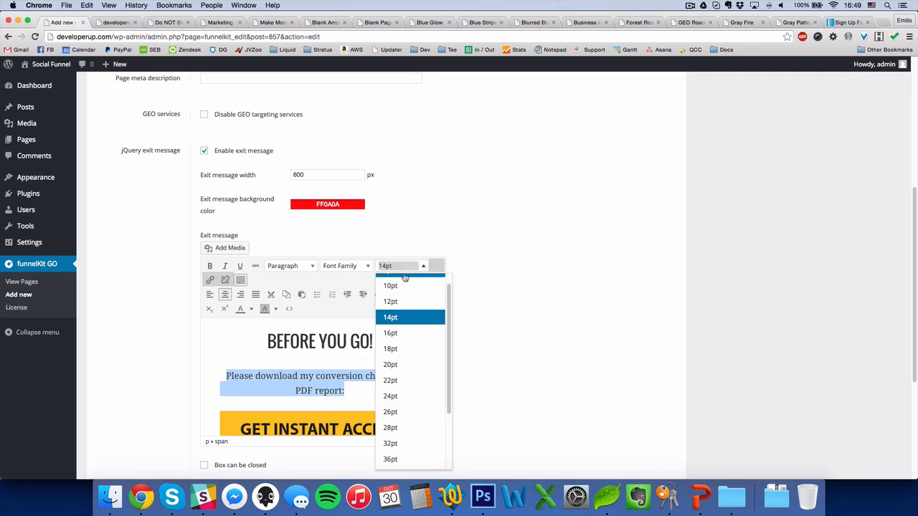
pyautogui.click(335, 266)
pyautogui.click(348, 320)
pyautogui.click(352, 375)
# - Set the text color of the "BEFORE YOU GO!" heading and the cheat-sheet line to the custom orange ffae00
pyautogui.moveTo(381, 338); pyautogui.dragTo(194, 327)
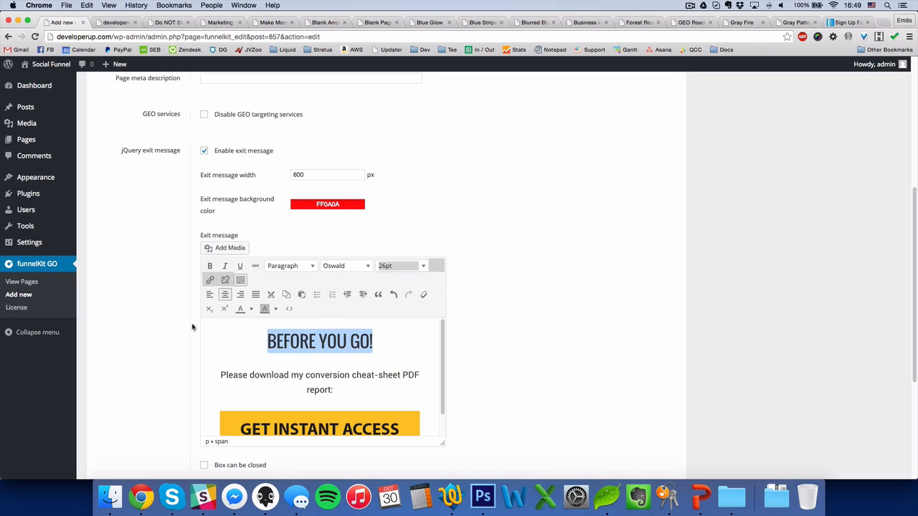
pyautogui.click(364, 390)
pyautogui.moveTo(366, 389); pyautogui.dragTo(231, 331)
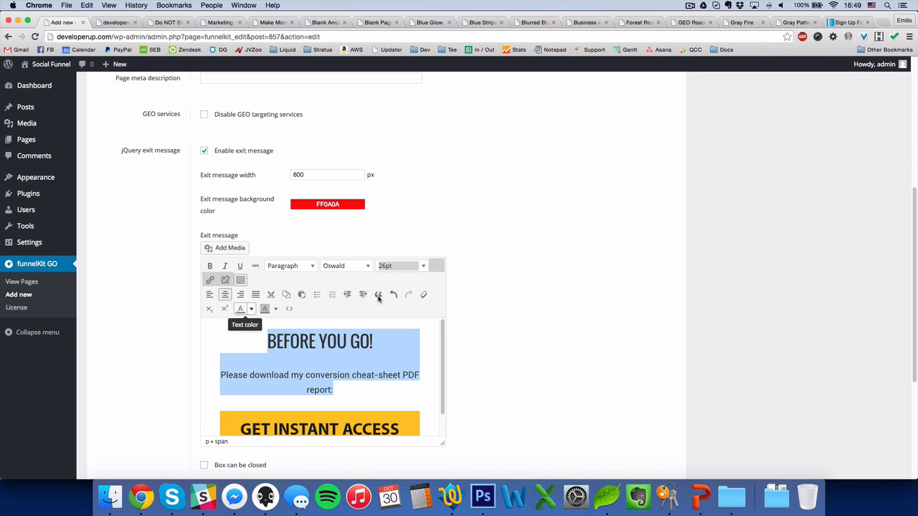
pyautogui.click(251, 308)
pyautogui.click(270, 367)
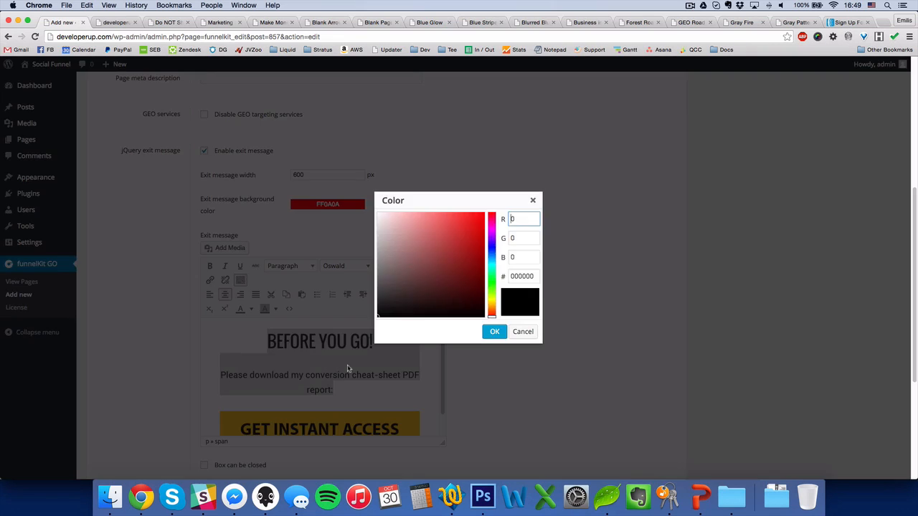
pyautogui.moveTo(492, 298); pyautogui.dragTo(491, 305)
pyautogui.moveTo(452, 276); pyautogui.dragTo(536, 154)
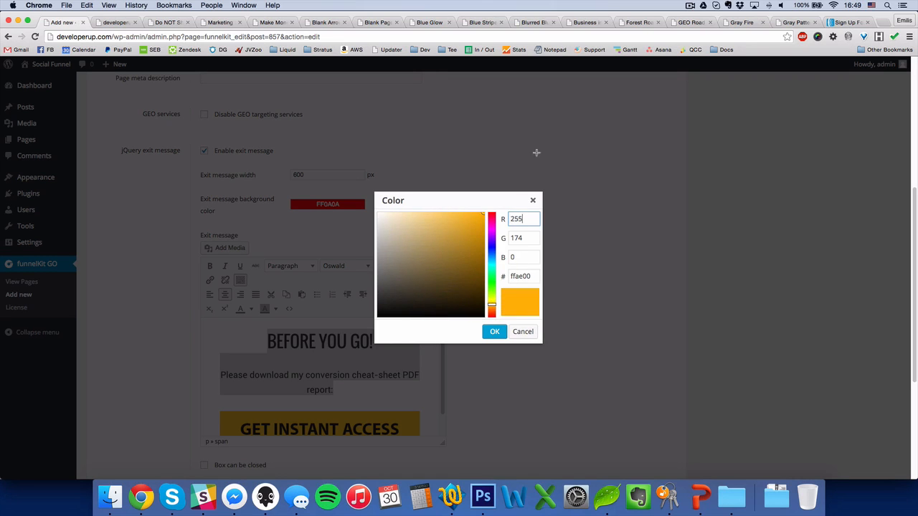
pyautogui.click(494, 332)
# - Save the squeeze page with its updated exit message settings
pyautogui.scroll(-5, 499, 323)
pyautogui.scroll(-1, 498, 324)
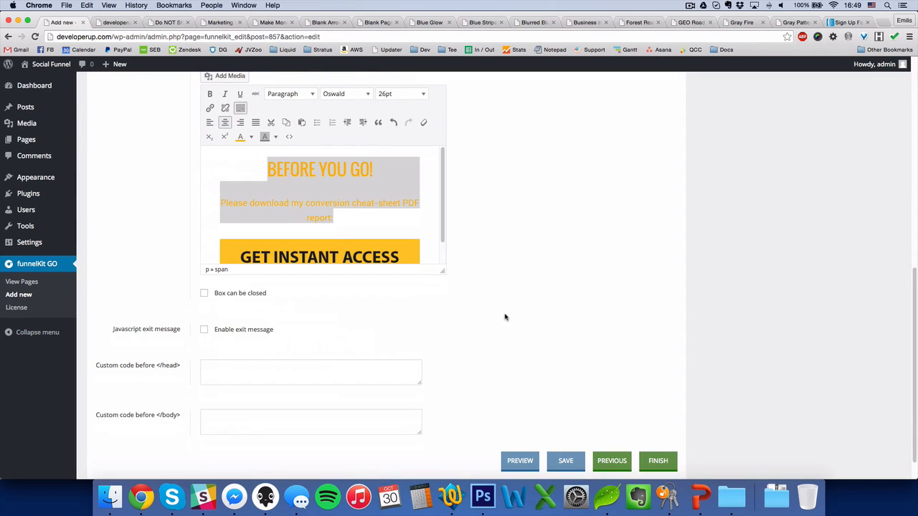
pyautogui.click(566, 459)
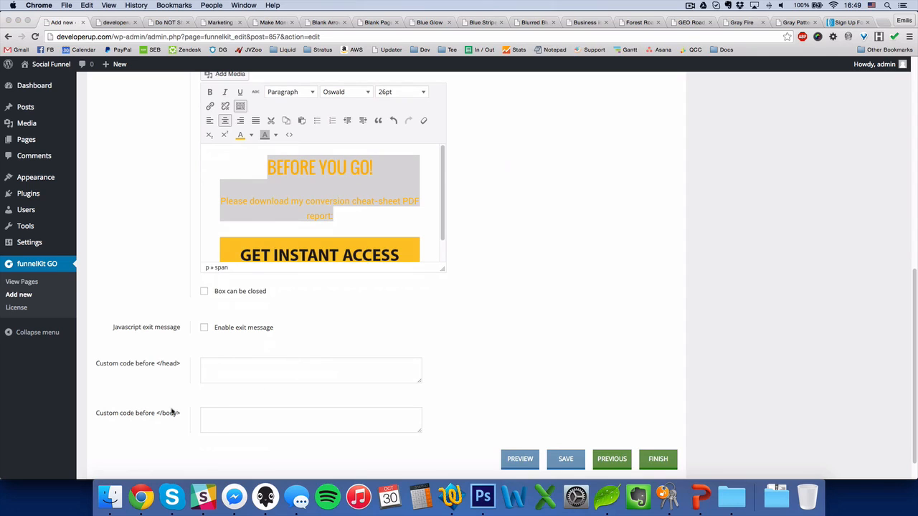
pyautogui.press('Return')
# - Reload the live geo-demo-2 page and trigger its exit message to check the popup's styling
pyautogui.click(122, 23)
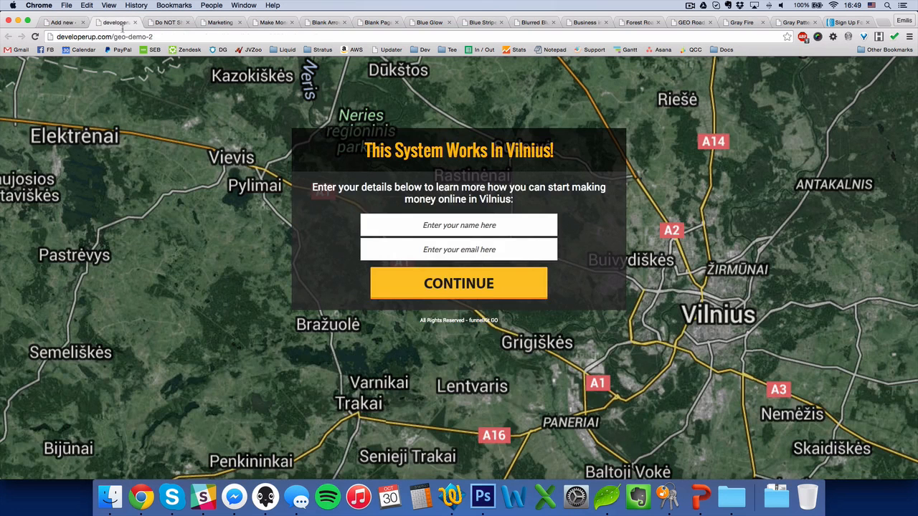
pyautogui.press('super+r')
pyautogui.moveTo(257, 23)
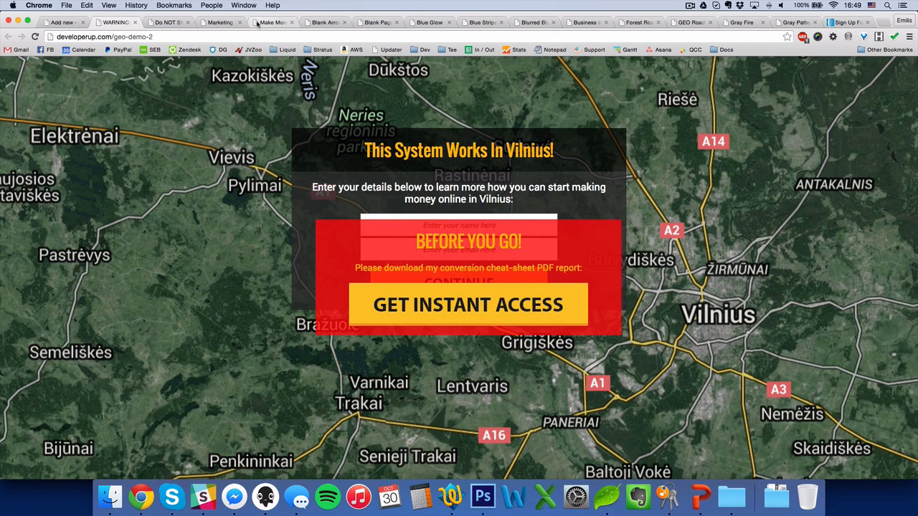